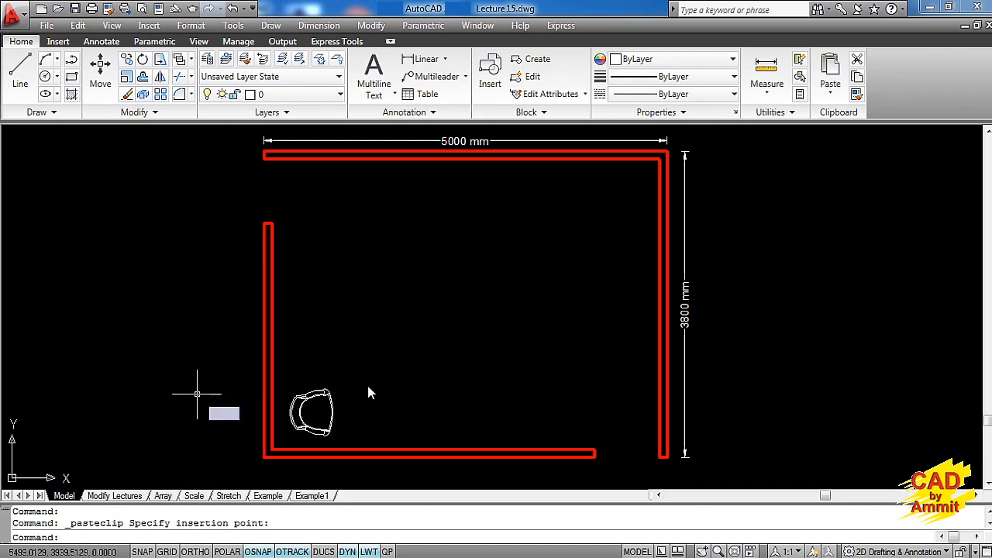
{"action": "key", "text": "Escape"}
{"action": "key", "text": "Escape"}
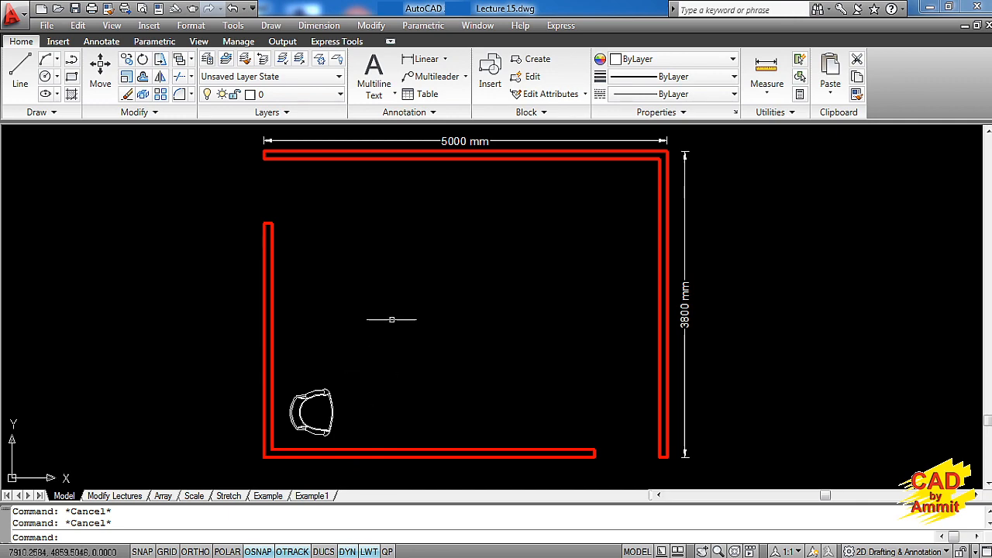
{"action": "left_click", "coordinate": [371, 26]}
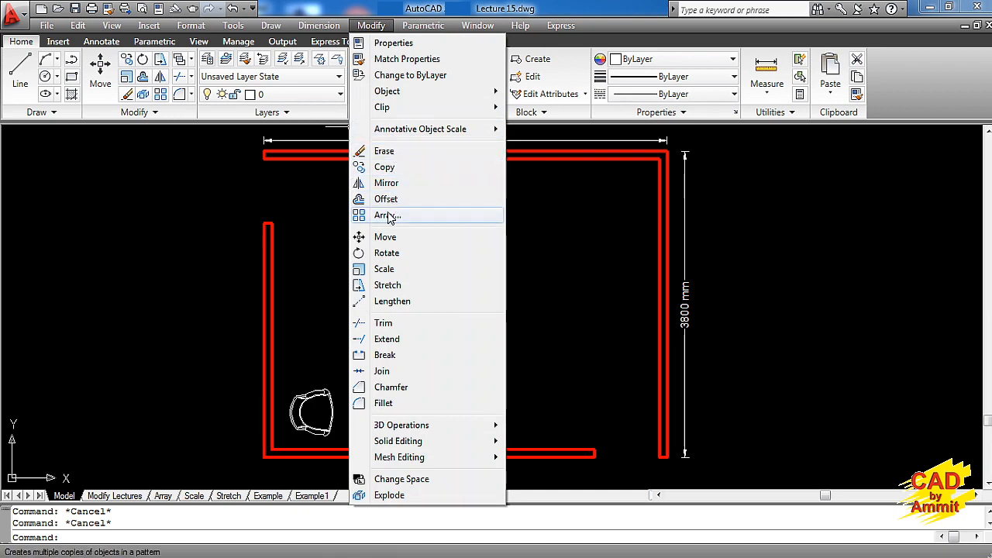
{"action": "left_click", "coordinate": [371, 25]}
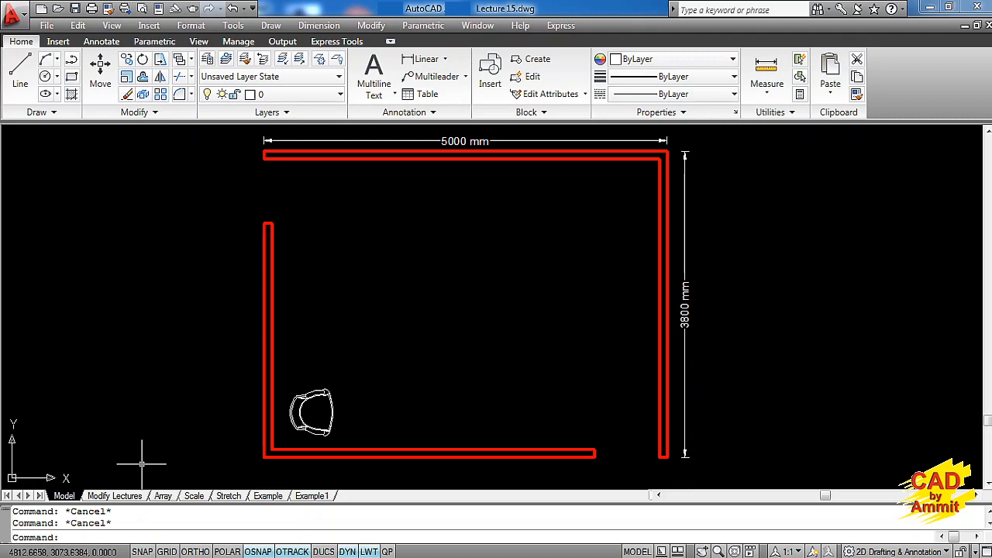
Start a rectangular array with 3 rows and 4 columns
{"action": "type", "text": "ar"}
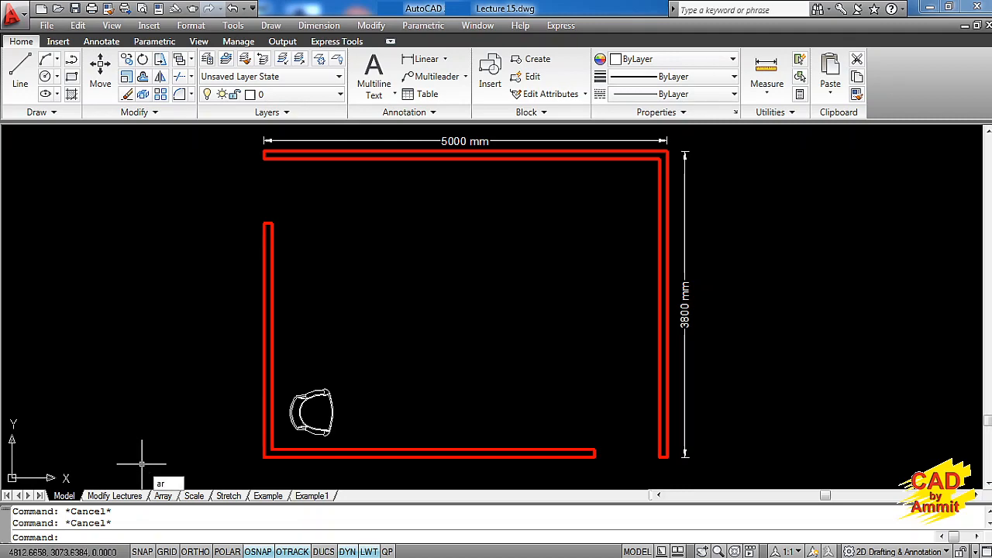
{"action": "key", "text": "Return"}
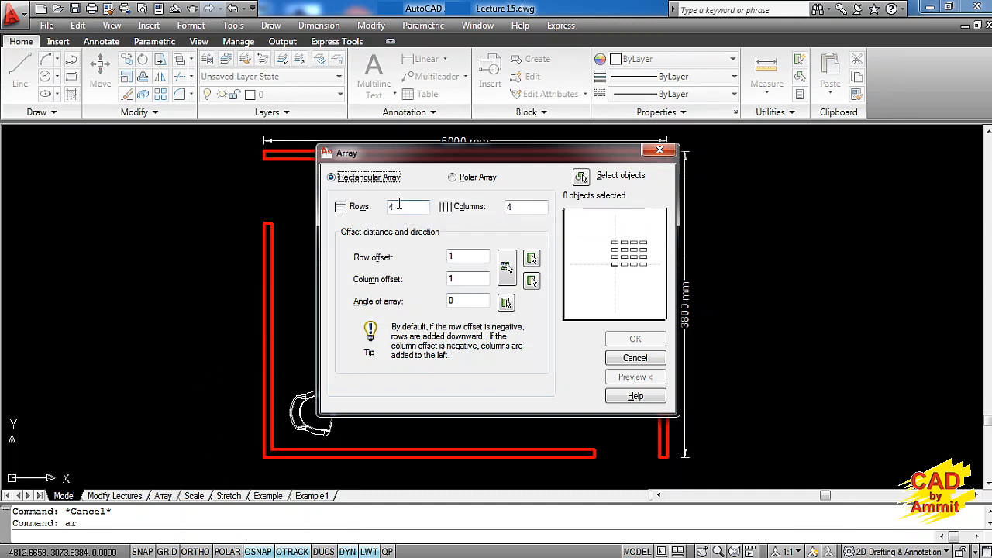
{"action": "left_click_drag", "start_coordinate": [400, 206], "coordinate": [378, 210]}
{"action": "type", "text": "3"}
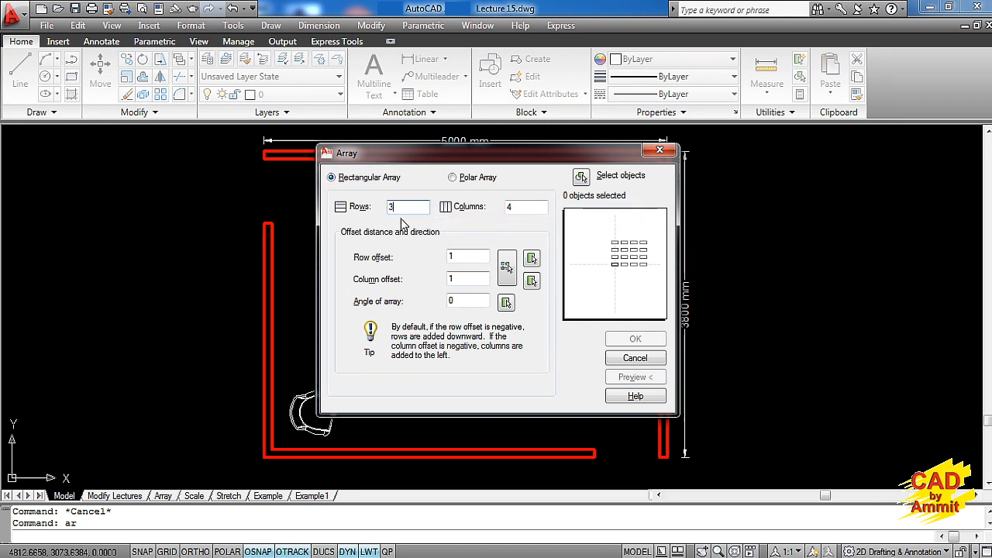
{"action": "left_click", "coordinate": [516, 207]}
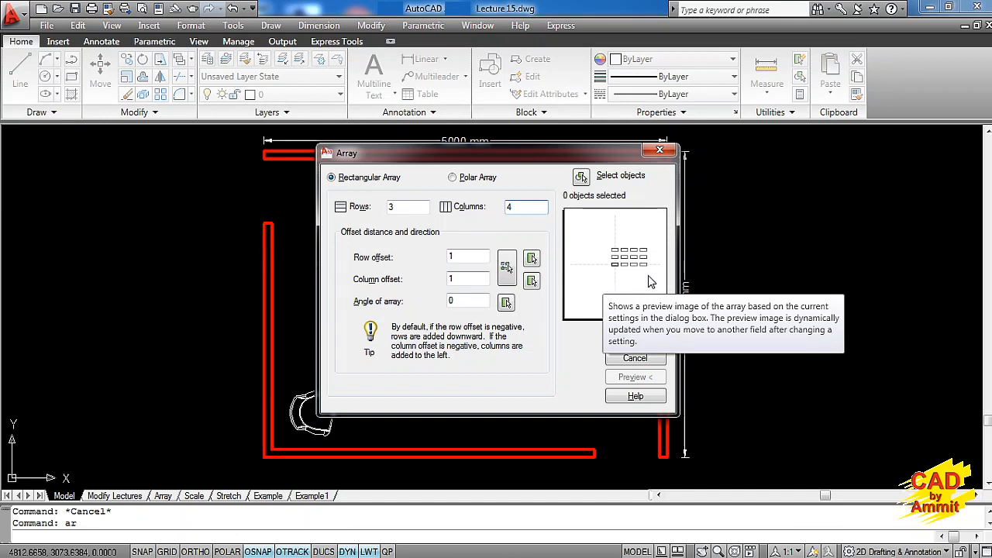
Set the array's row offset to 950 and its column offset to 1000
{"action": "double_click", "coordinate": [468, 257]}
{"action": "type", "text": "950"}
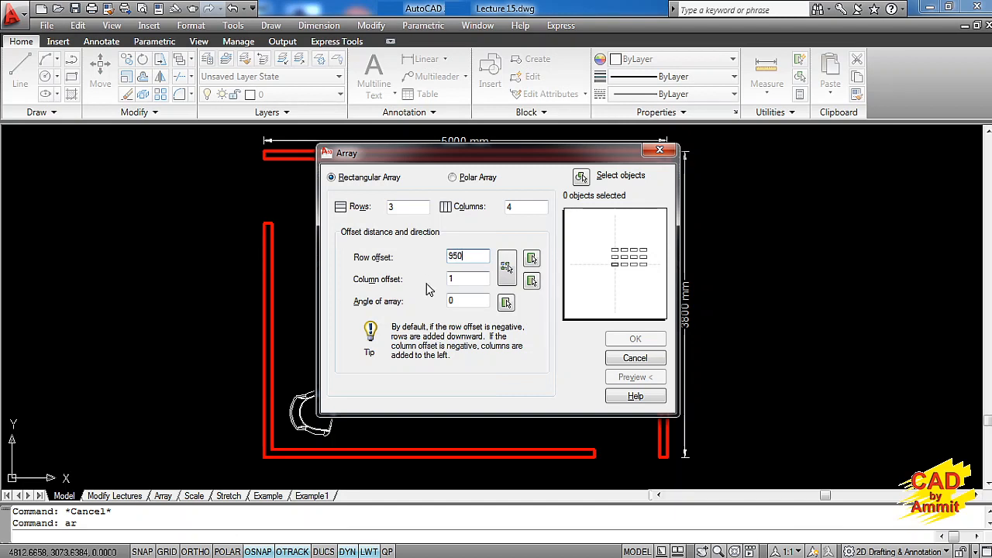
{"action": "key", "text": "Tab"}
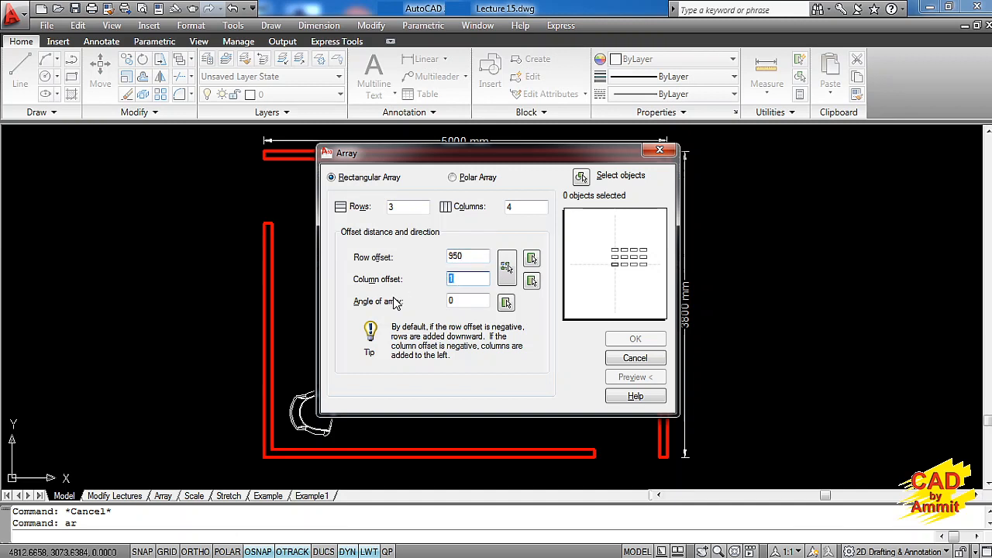
{"action": "type", "text": "1"}
Select the chair in the room's lower-left corner as the object to array and preview the rectangular array
{"action": "left_click", "coordinate": [581, 177]}
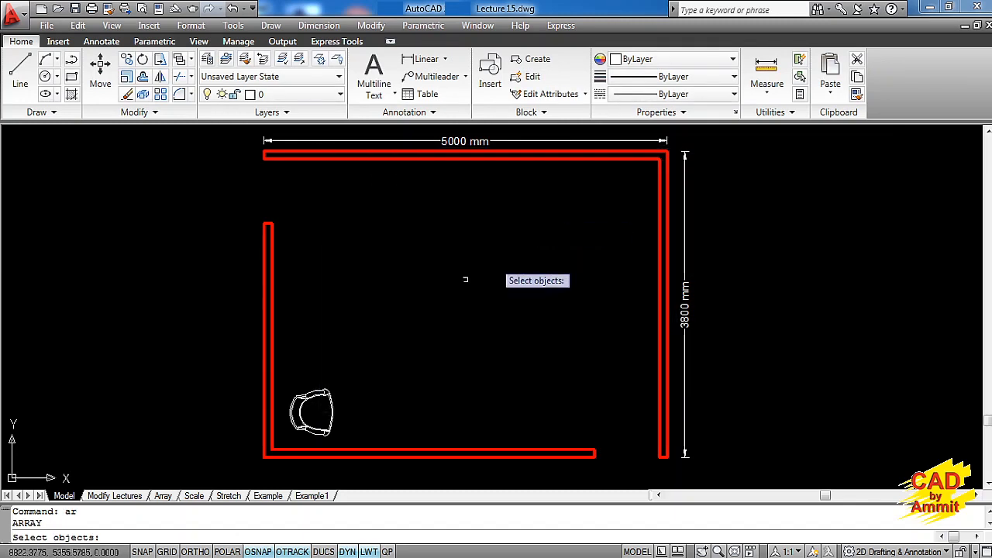
{"action": "left_click", "coordinate": [282, 378]}
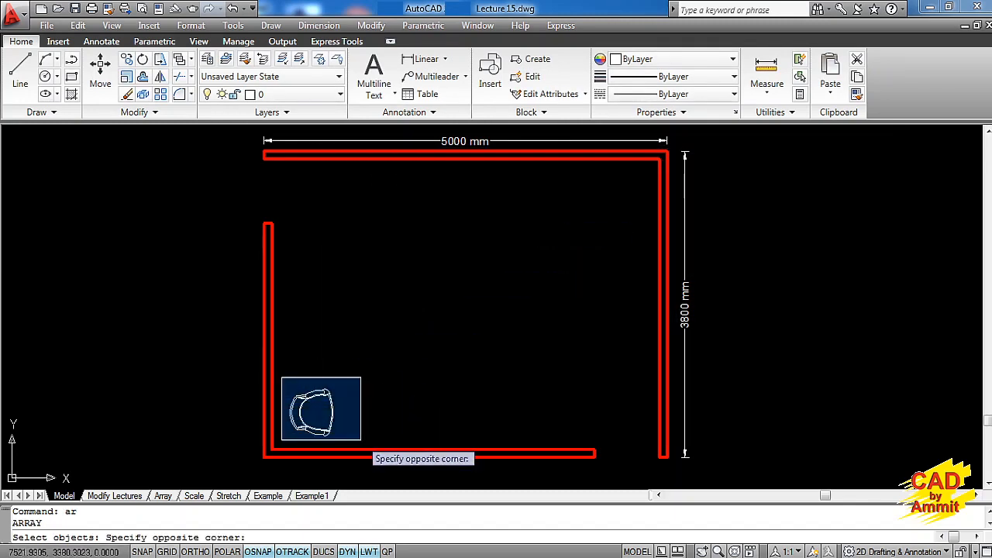
{"action": "left_click", "coordinate": [361, 440]}
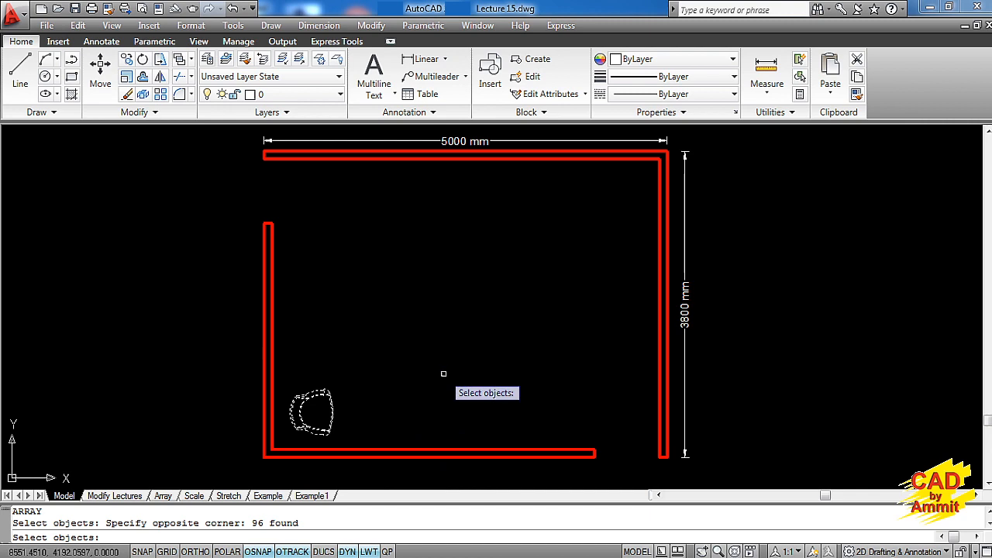
{"action": "key", "text": "Return"}
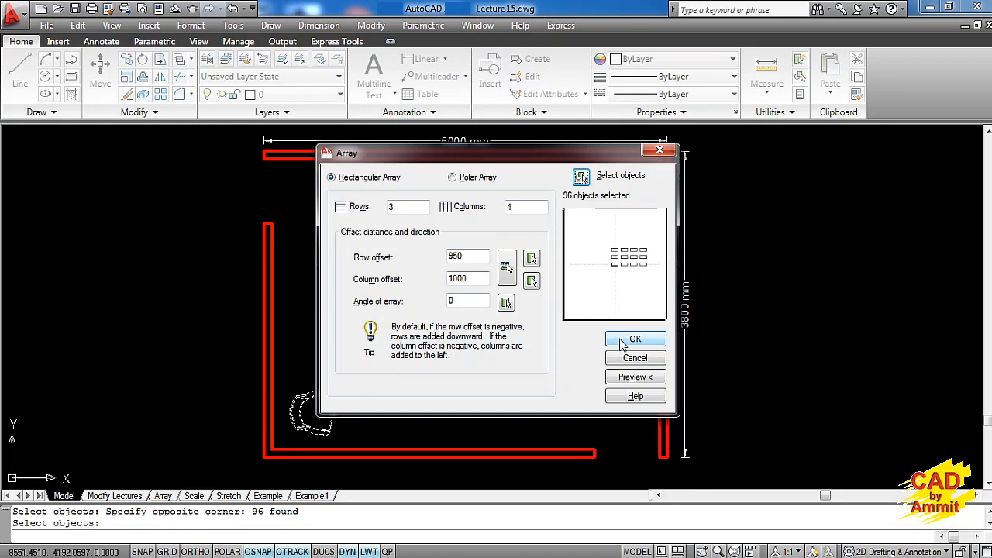
{"action": "left_click", "coordinate": [620, 379]}
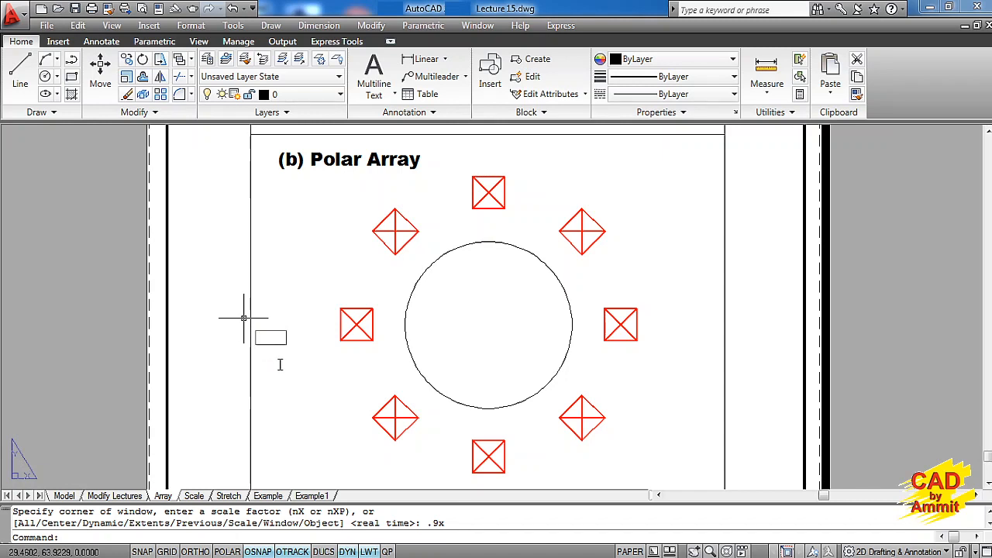
{"action": "key", "text": "Escape"}
{"action": "key", "text": "Escape"}
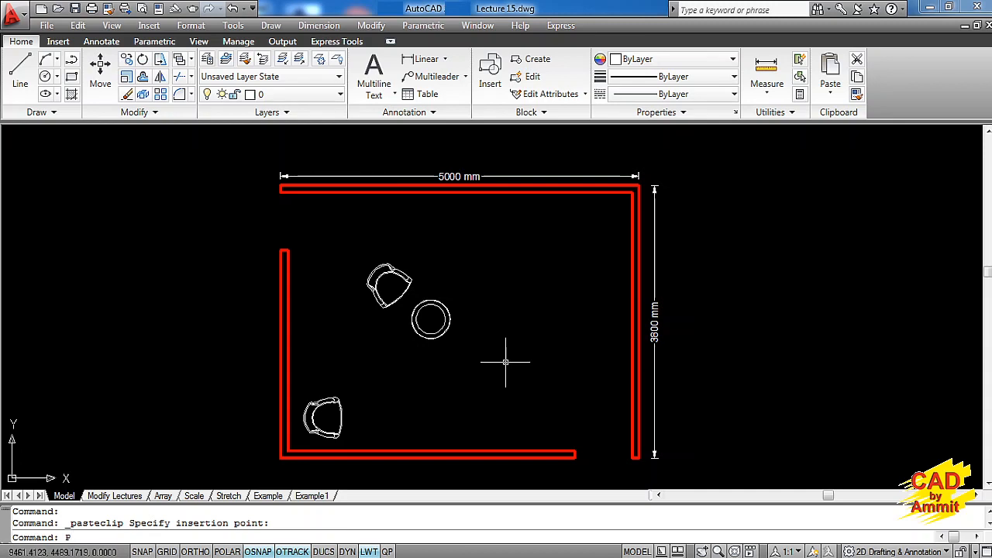
{"action": "key", "text": "BackSpace"}
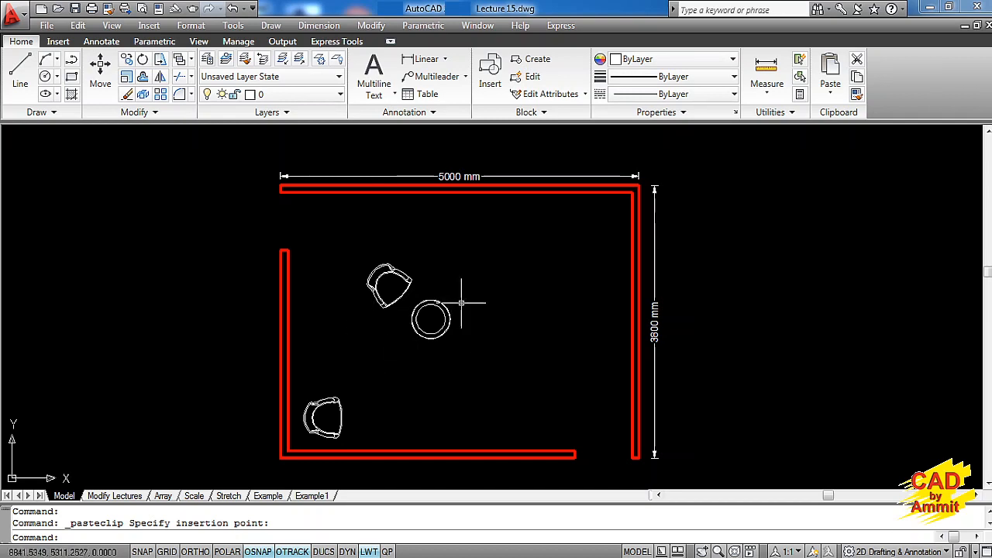
Start a polar array with its center point at the center of the round table
{"action": "scroll", "coordinate": [403, 307], "scroll_direction": "up", "scroll_amount": 2}
{"action": "scroll", "coordinate": [402, 307], "scroll_direction": "up", "scroll_amount": 2}
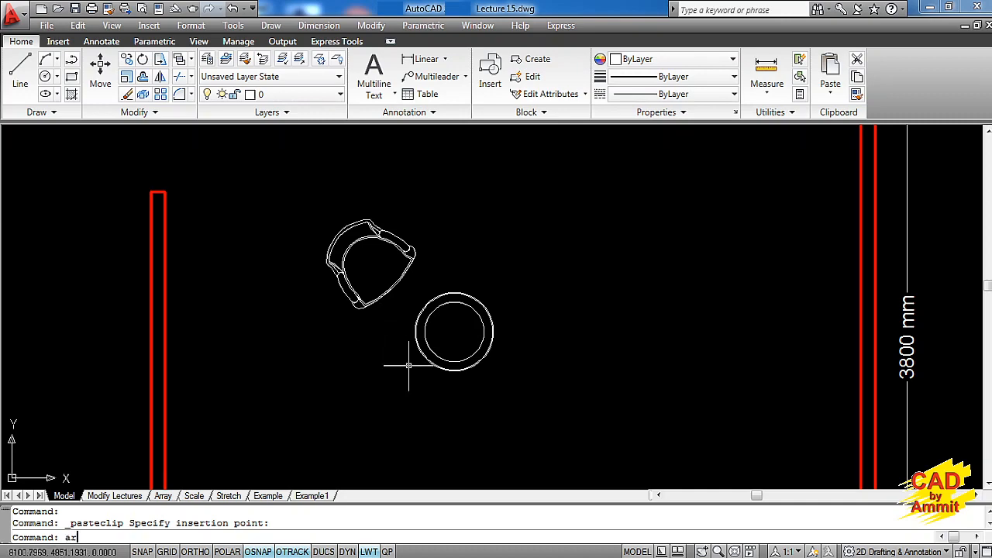
{"action": "key", "text": "Return"}
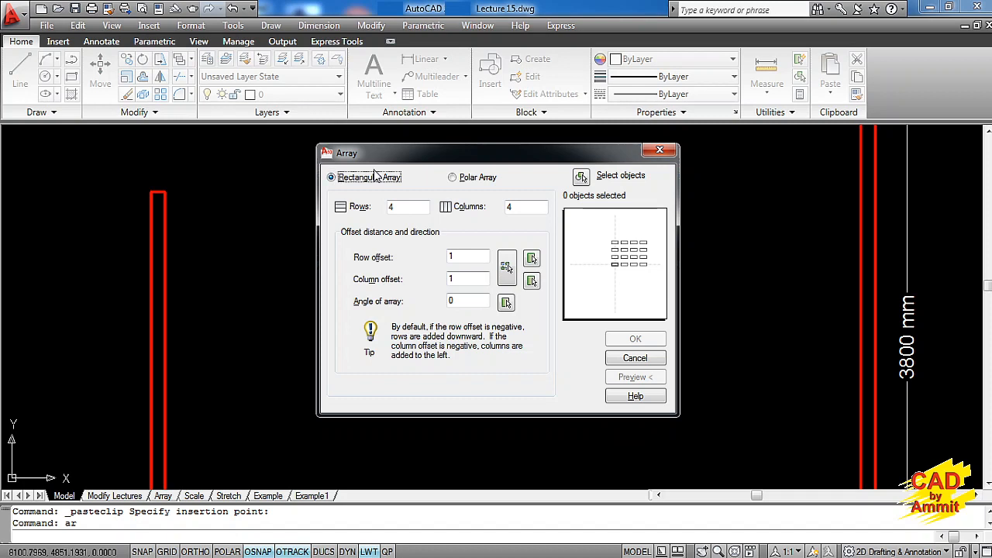
{"action": "left_click", "coordinate": [452, 179]}
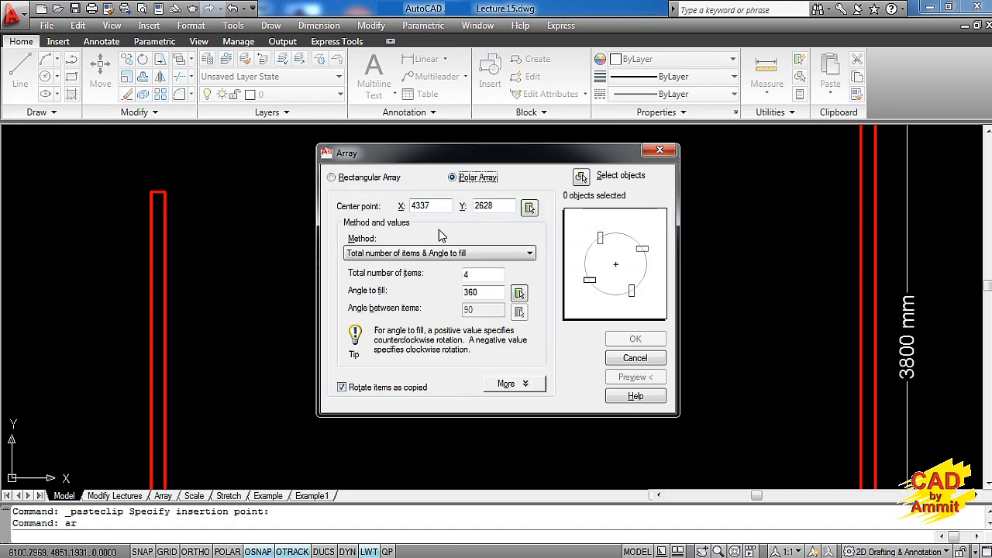
{"action": "left_click_drag", "start_coordinate": [459, 163], "coordinate": [673, 116]}
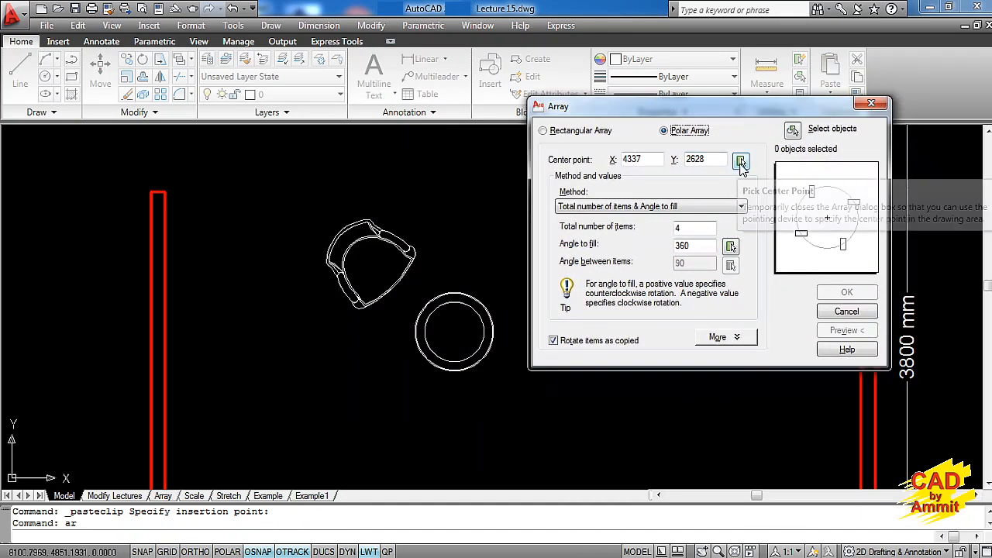
{"action": "left_click", "coordinate": [741, 160]}
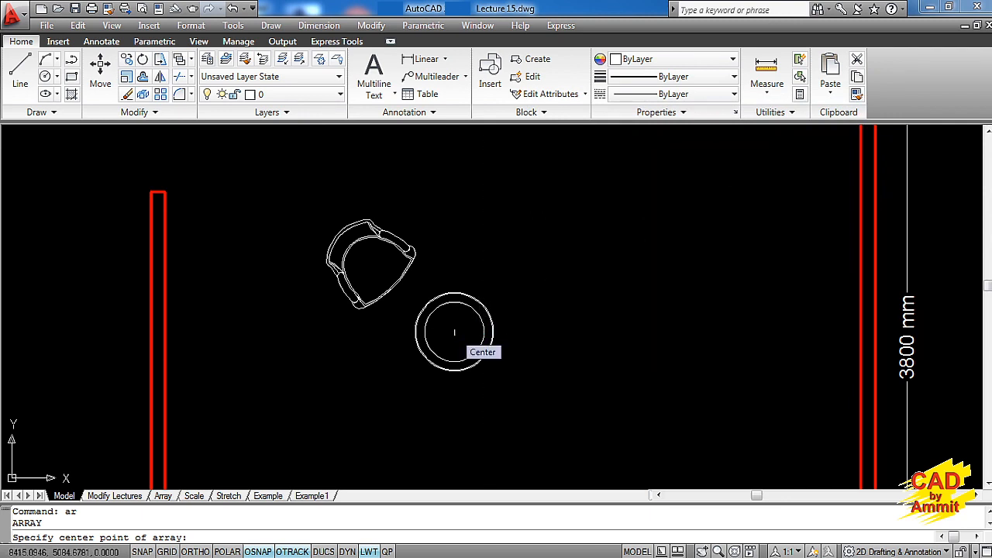
{"action": "left_click", "coordinate": [454, 332]}
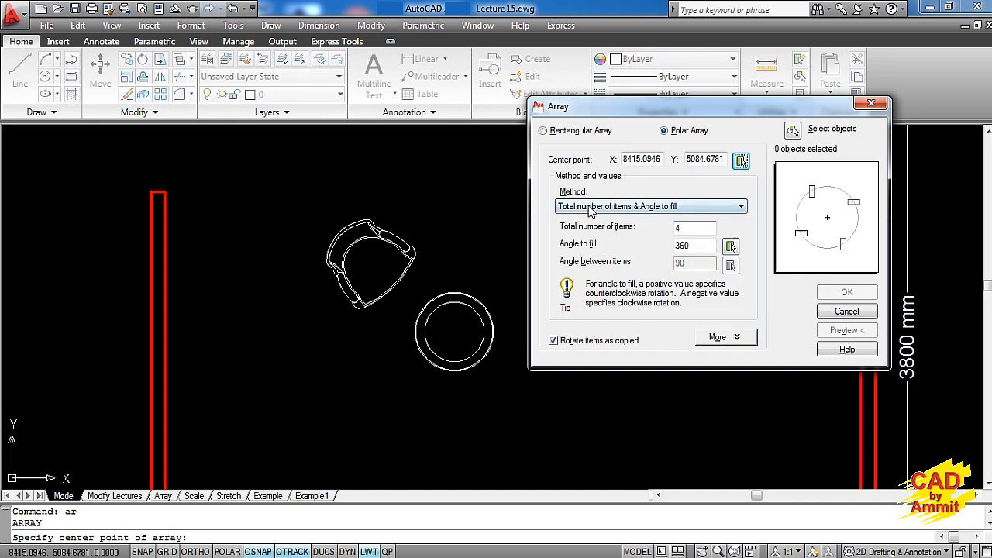
Choose the method Total number of items & Angle to fill and set the total number of items to 6
{"action": "left_click", "coordinate": [731, 211]}
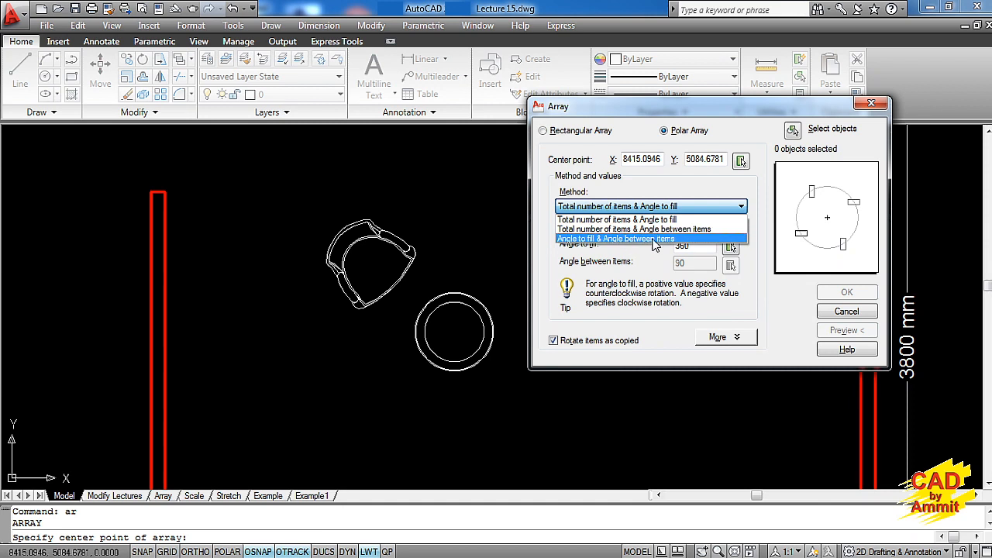
{"action": "left_click", "coordinate": [649, 221]}
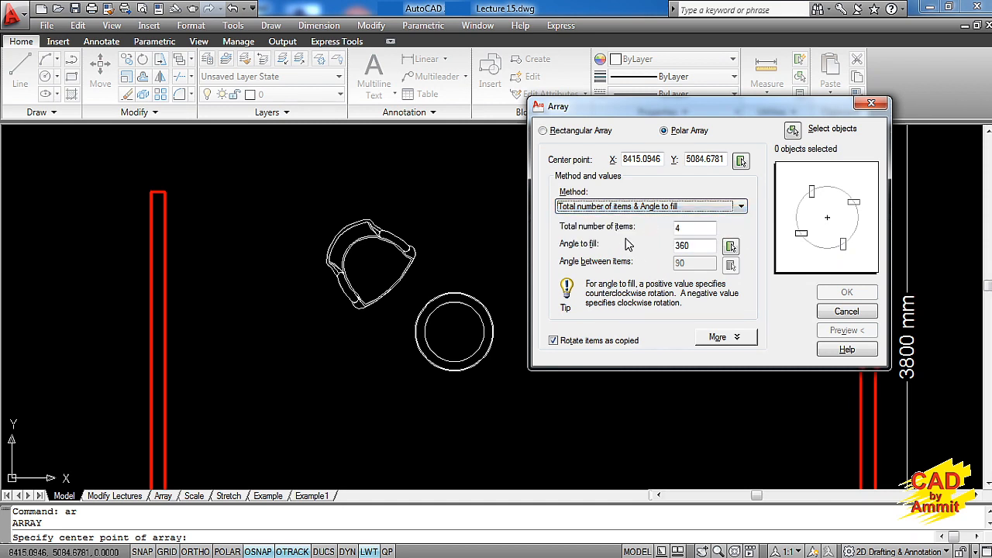
{"action": "double_click", "coordinate": [681, 228]}
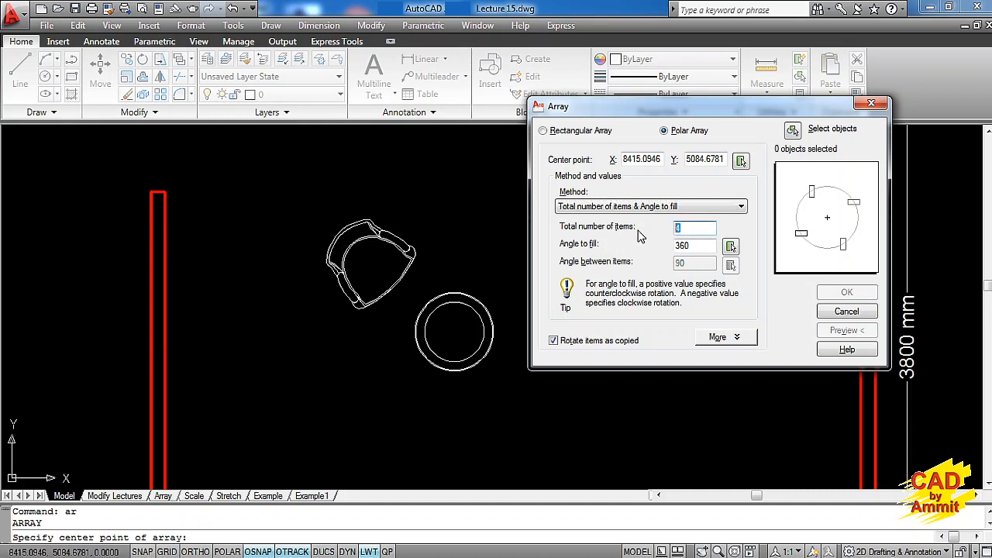
{"action": "type", "text": "6"}
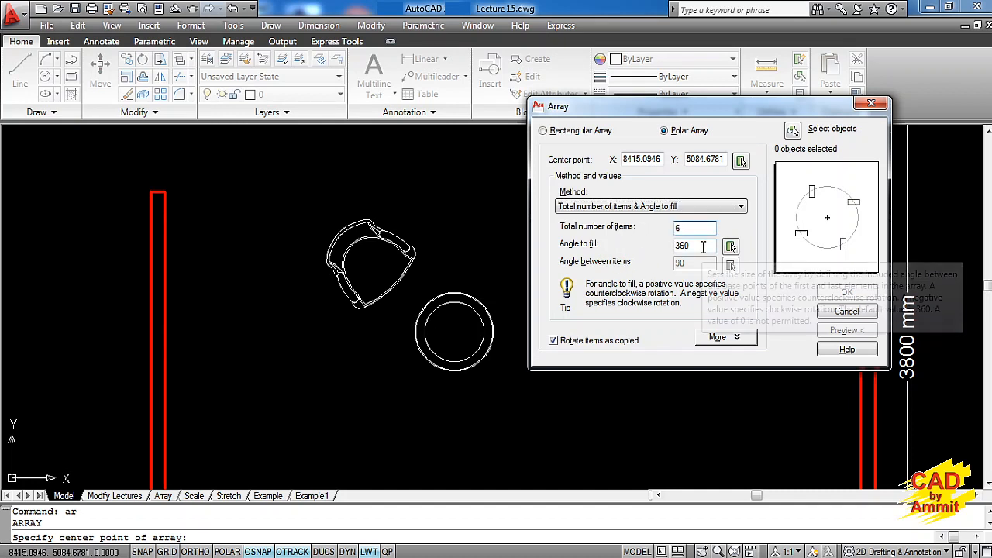
{"action": "key", "text": "Tab"}
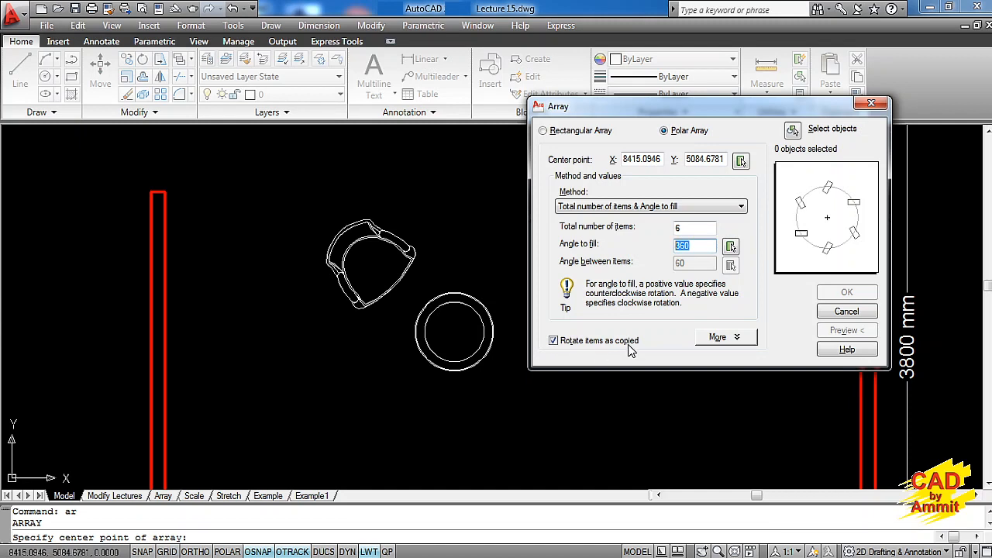
Select the chair beside the round table for the polar array, preview the result and return to the array settings
{"action": "left_click", "coordinate": [792, 131]}
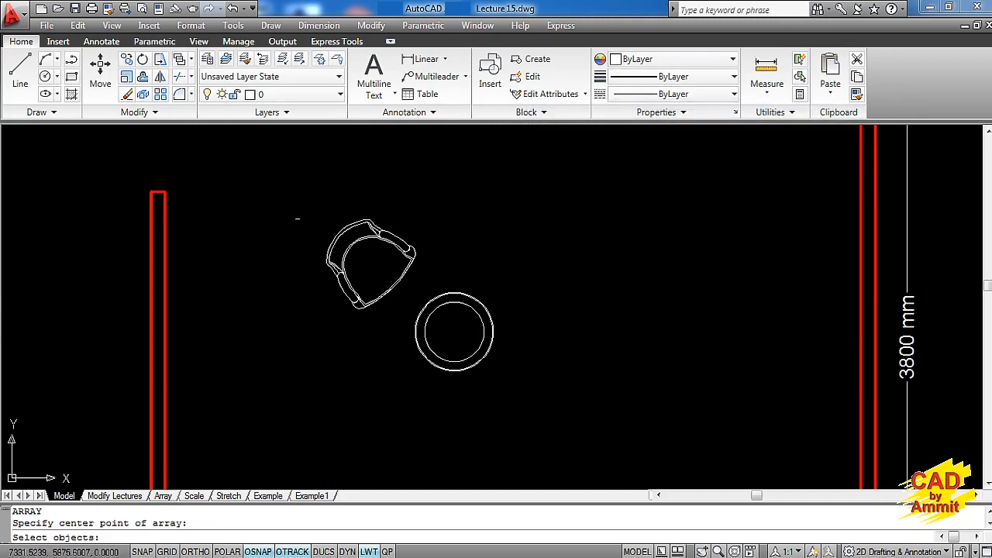
{"action": "left_click", "coordinate": [286, 211]}
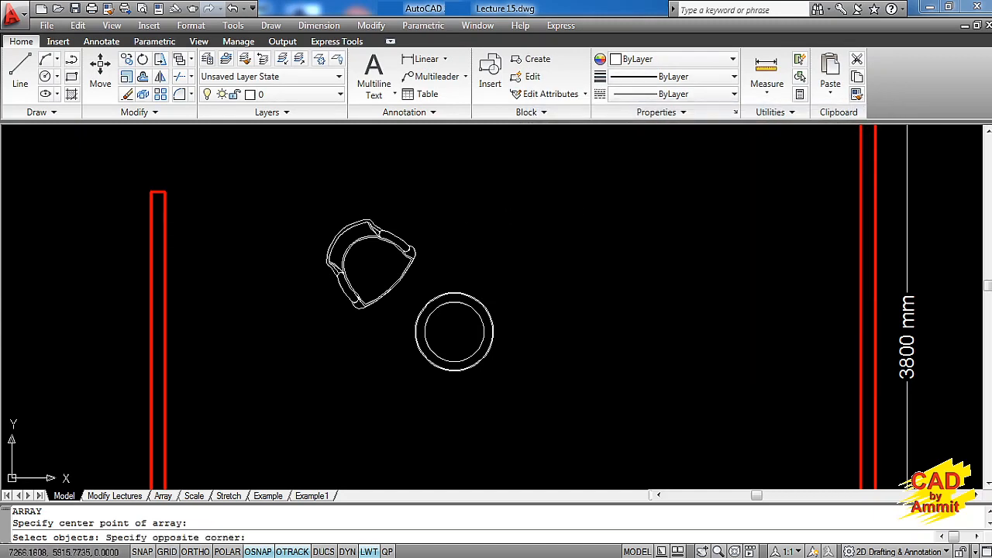
{"action": "left_click", "coordinate": [452, 326]}
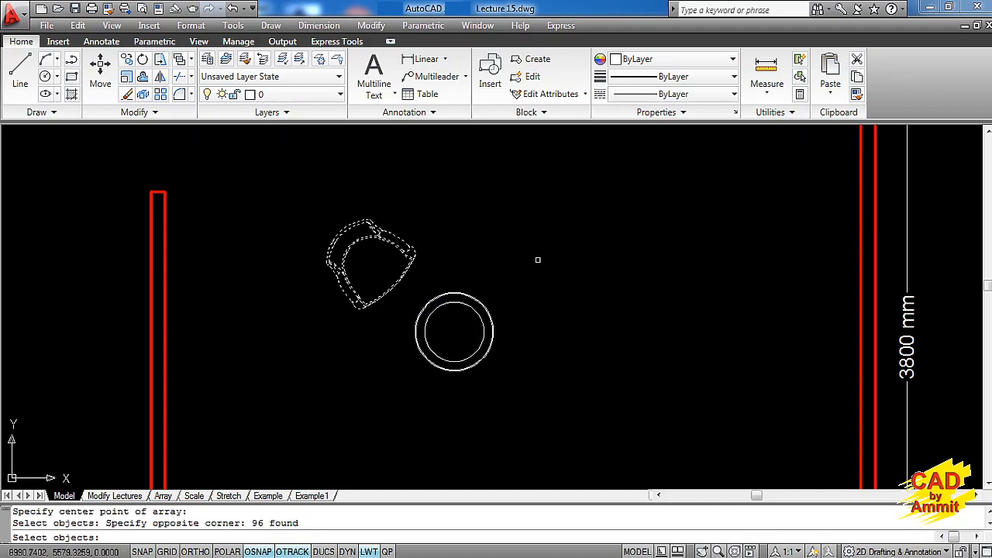
{"action": "key", "text": "Return"}
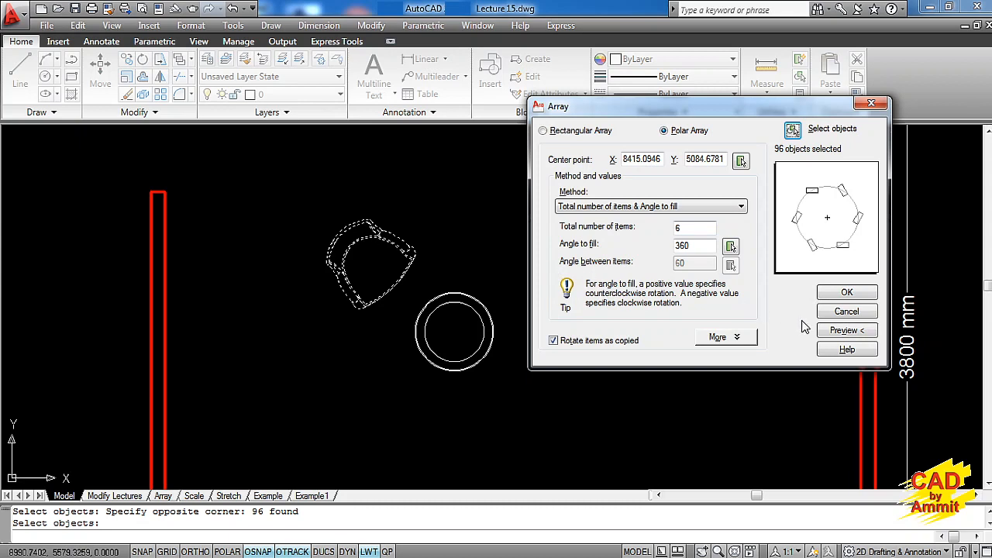
{"action": "left_click", "coordinate": [824, 332]}
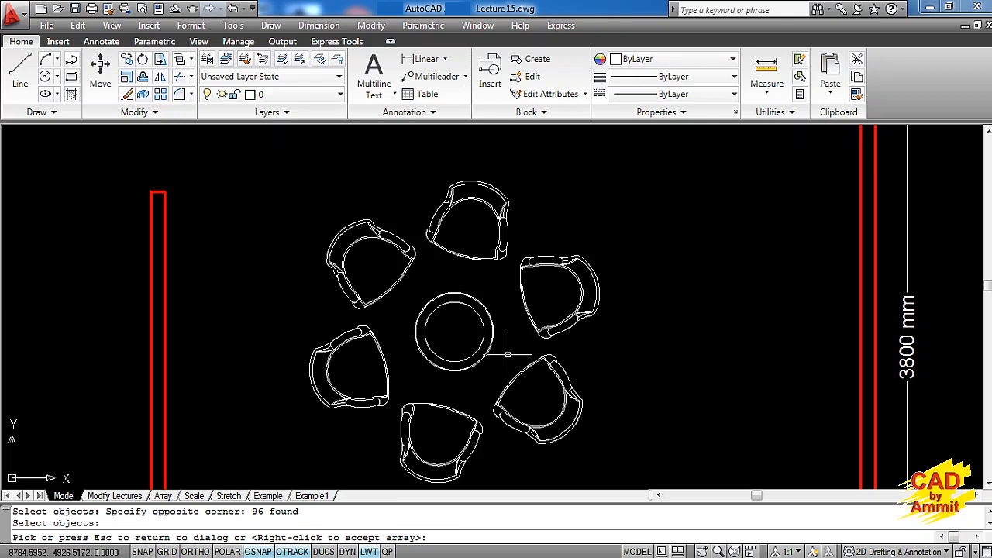
{"action": "key", "text": "Escape"}
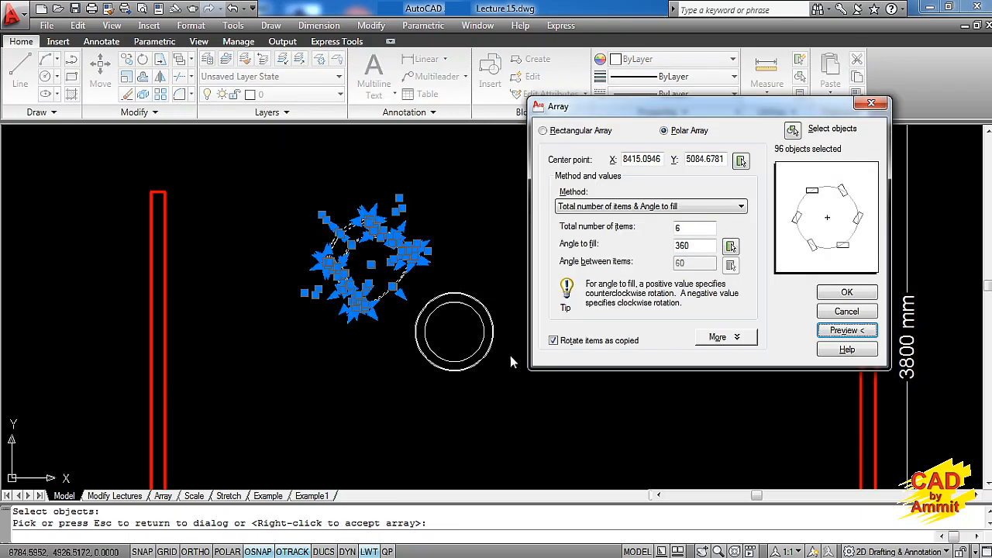
Set the polar array's total number of items to 4 and preview the chairs around the table
{"action": "left_click", "coordinate": [693, 227]}
{"action": "double_click", "coordinate": [693, 228]}
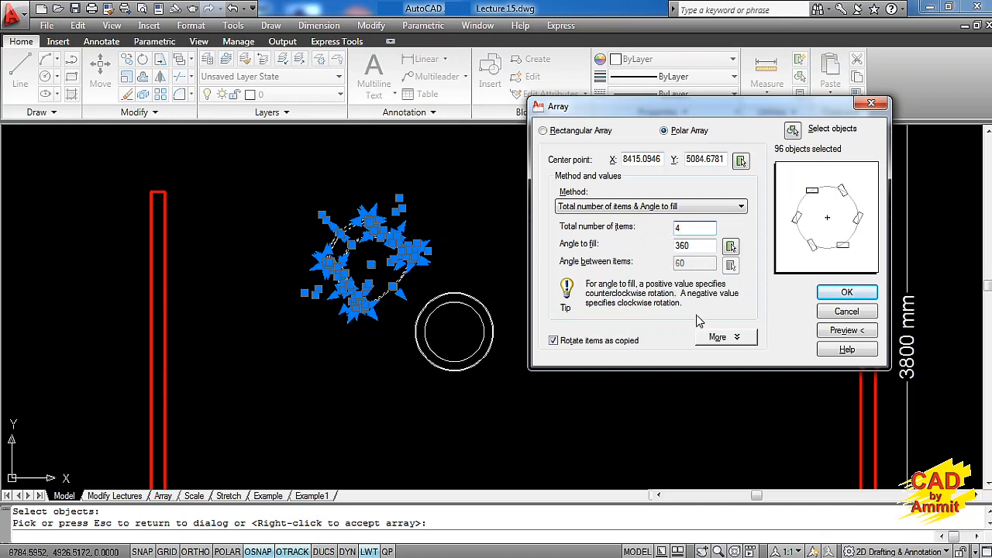
{"action": "left_click", "coordinate": [847, 330]}
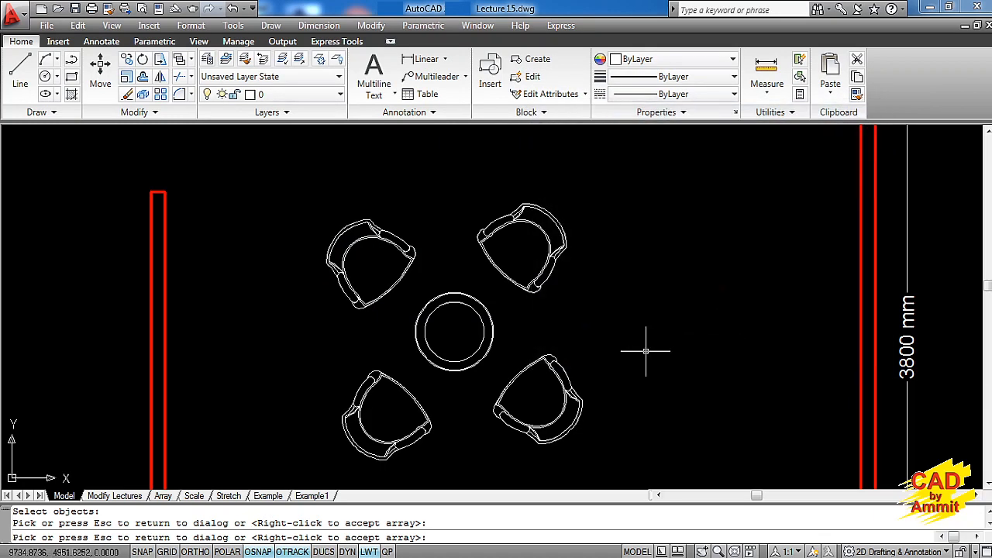
Accept the polar array of four chairs around the round table
{"action": "right_click", "coordinate": [488, 453]}
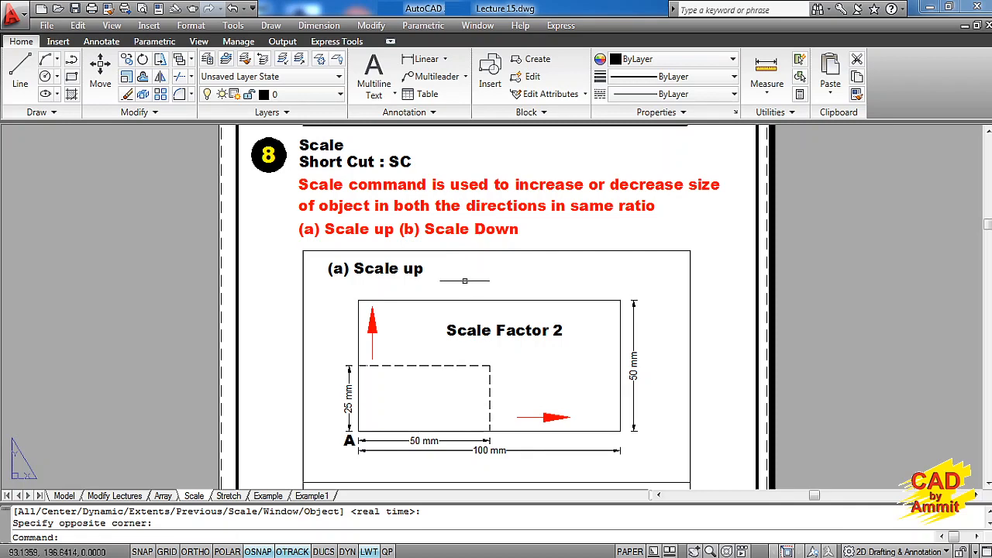
Examine the Scale up diagram with Scale Factor 2 on the Scale sheet
{"action": "middle_click_drag", "start_coordinate": [464, 284], "coordinate": [452, 228]}
{"action": "scroll", "coordinate": [458, 293], "scroll_direction": "up", "scroll_amount": 2}
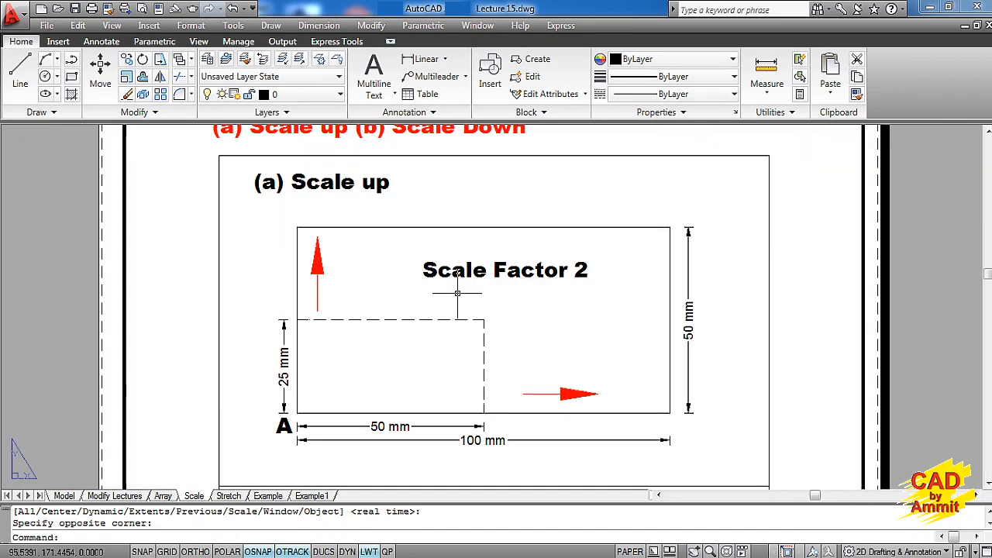
{"action": "middle_click_drag", "start_coordinate": [460, 299], "coordinate": [462, 252]}
{"action": "scroll", "coordinate": [463, 252], "scroll_direction": "up", "scroll_amount": 2}
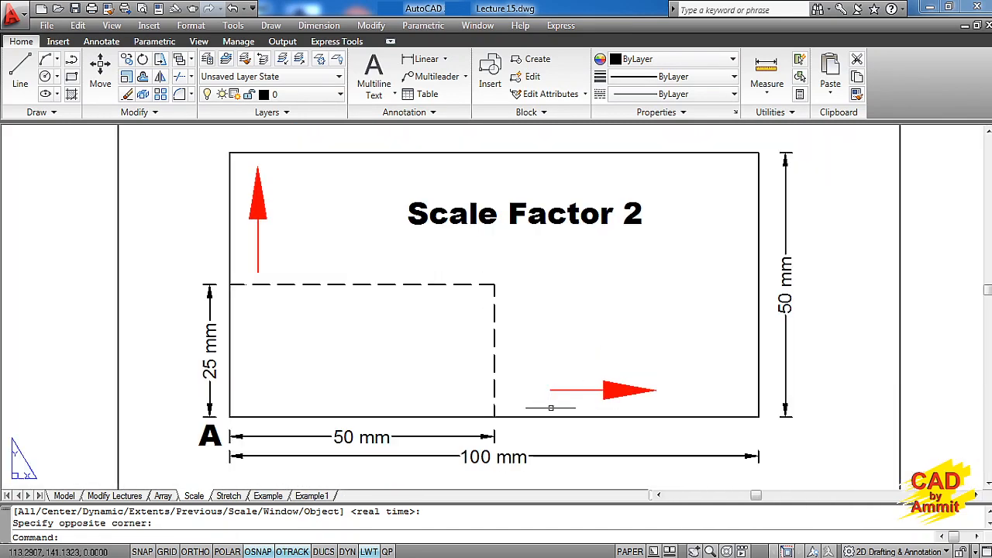
{"action": "scroll", "coordinate": [516, 341], "scroll_direction": "down", "scroll_amount": 3}
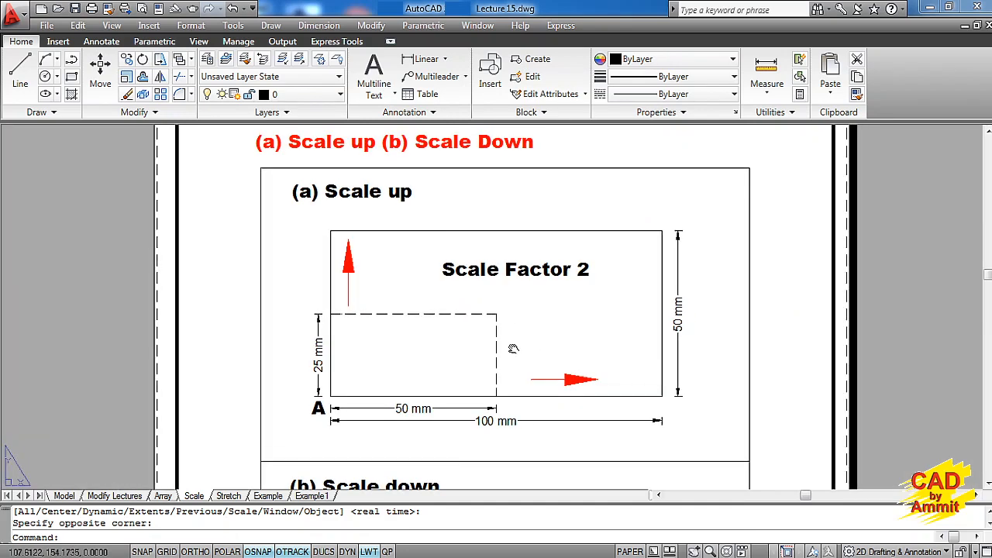
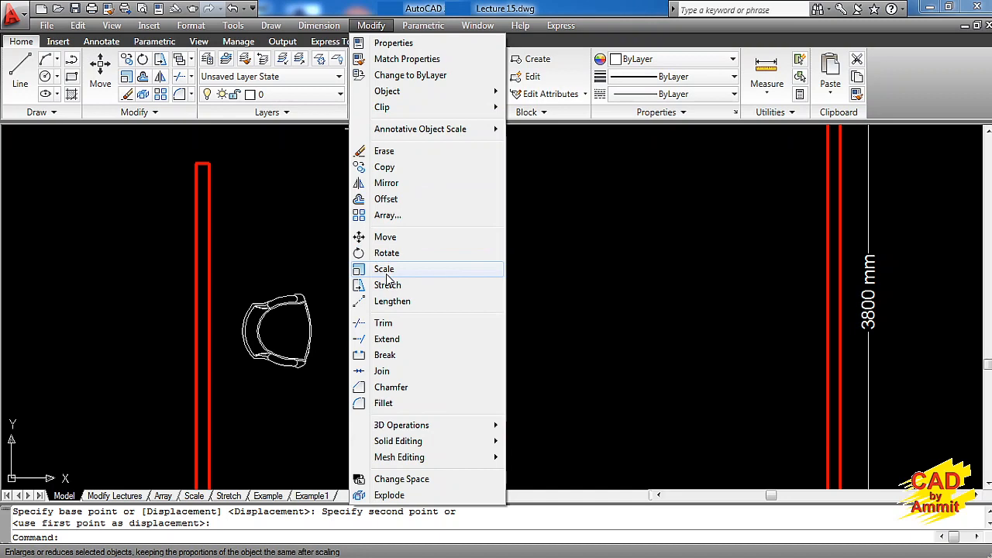
Scale the chair by a factor of 2, using the quadrant point on its backrest as the base point
{"action": "left_click", "coordinate": [276, 231]}
{"action": "left_click", "coordinate": [286, 236]}
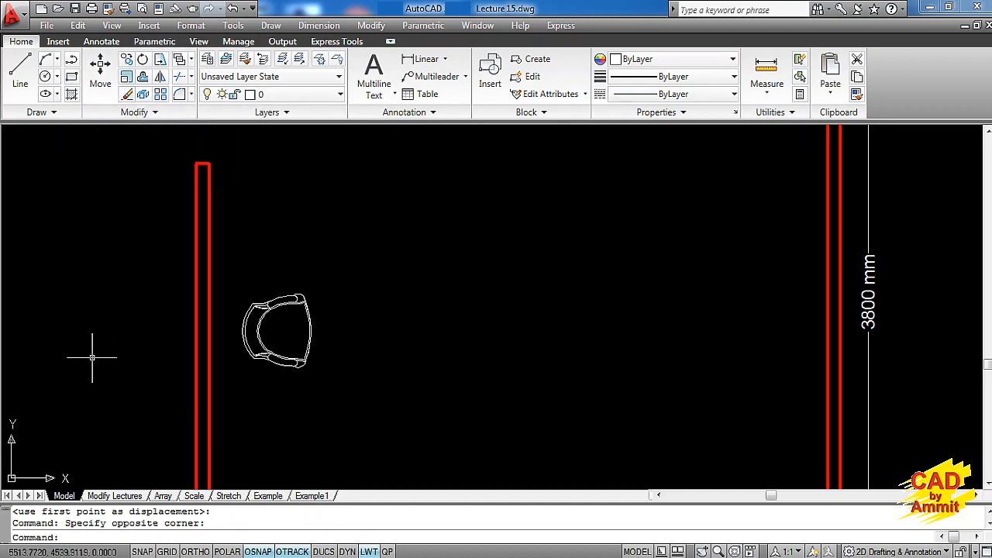
{"action": "type", "text": "sc"}
{"action": "key", "text": "Return"}
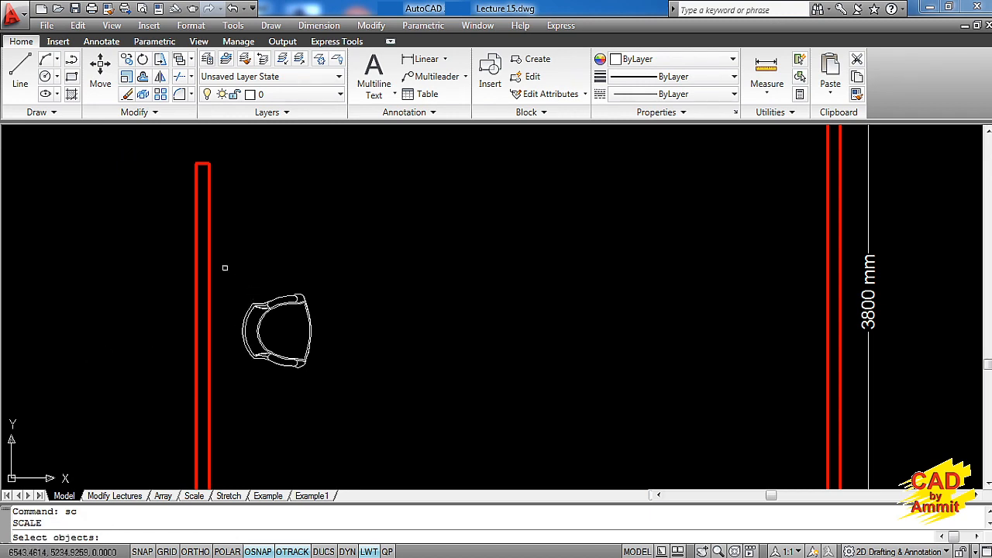
{"action": "left_click", "coordinate": [223, 267]}
{"action": "left_click", "coordinate": [338, 396]}
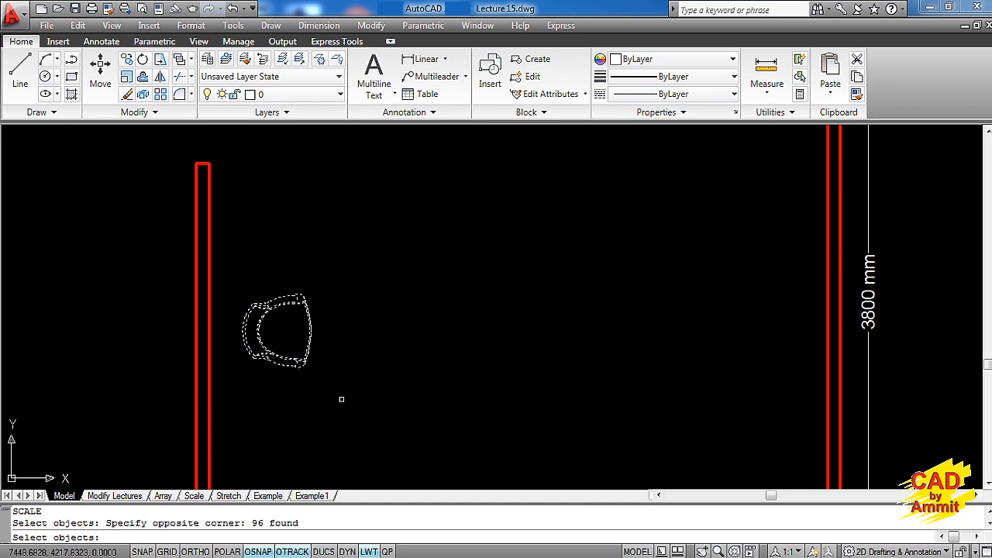
{"action": "key", "text": "Return"}
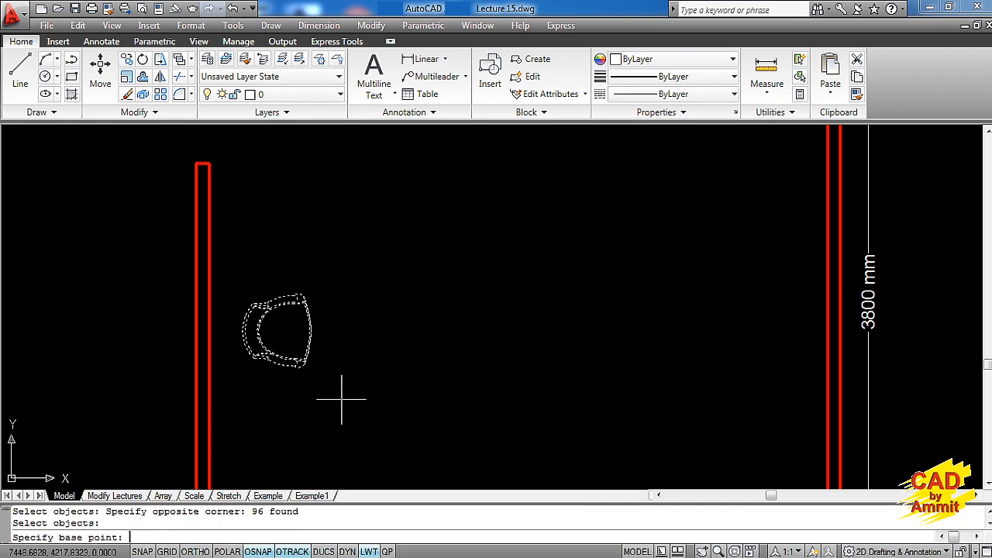
{"action": "left_click", "coordinate": [242, 331]}
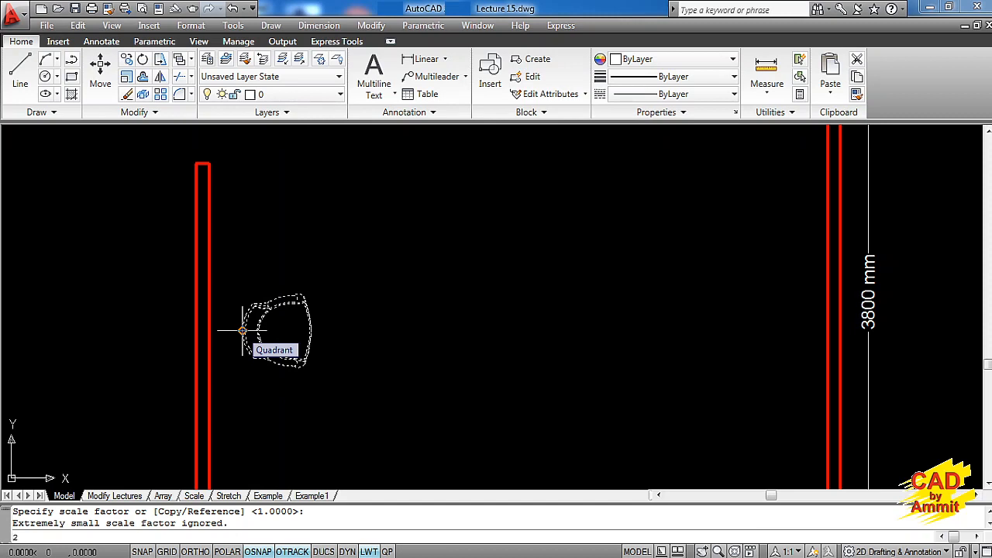
{"action": "key", "text": "Return"}
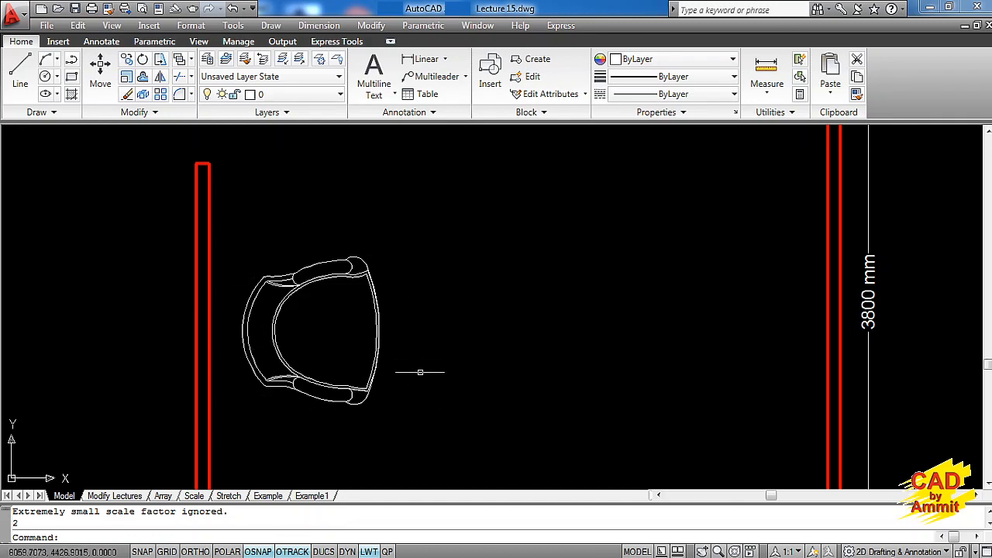
Scale the enlarged chair by a factor of .5 from the quadrant point on its backrest
{"action": "type", "text": "sc"}
{"action": "key", "text": "Return"}
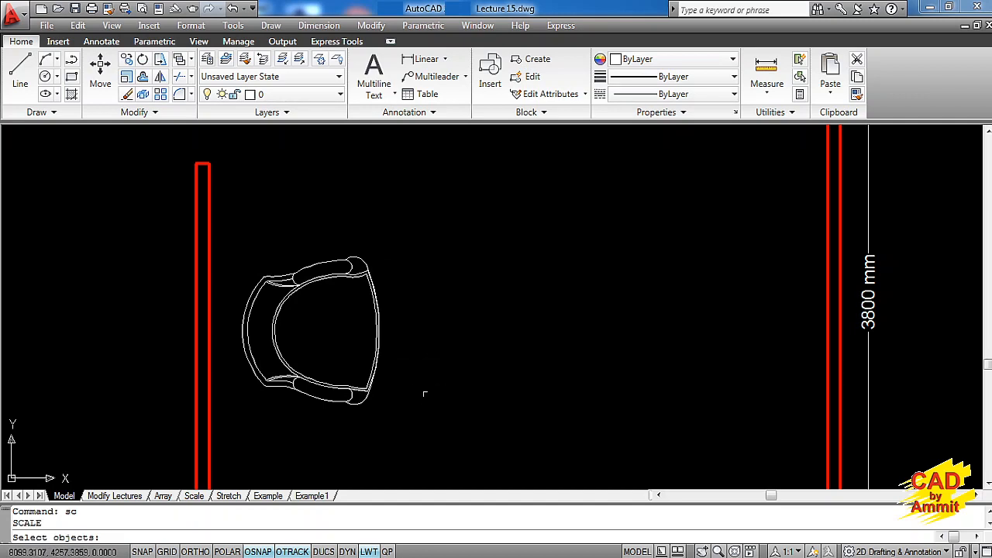
{"action": "left_click", "coordinate": [431, 428]}
{"action": "left_click", "coordinate": [218, 215]}
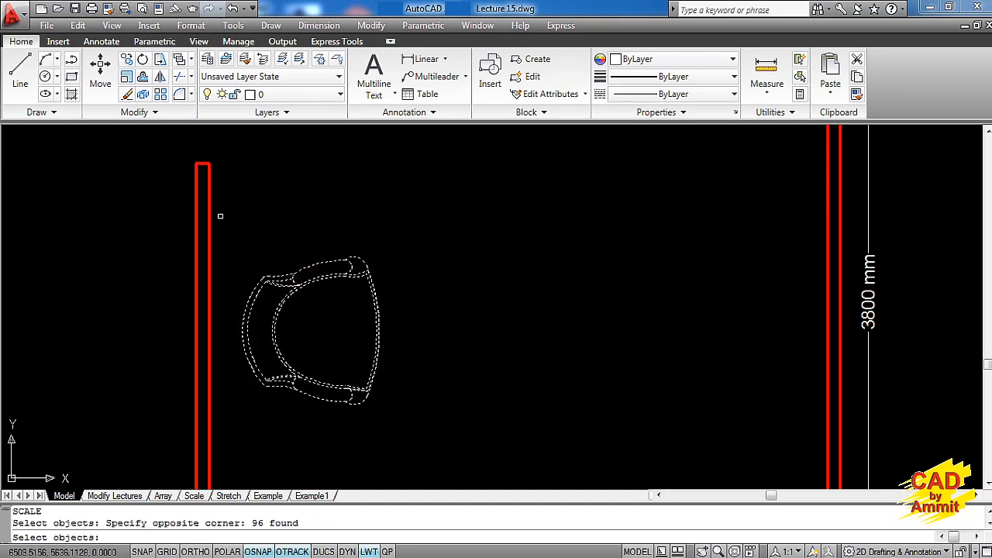
{"action": "key", "text": "Return"}
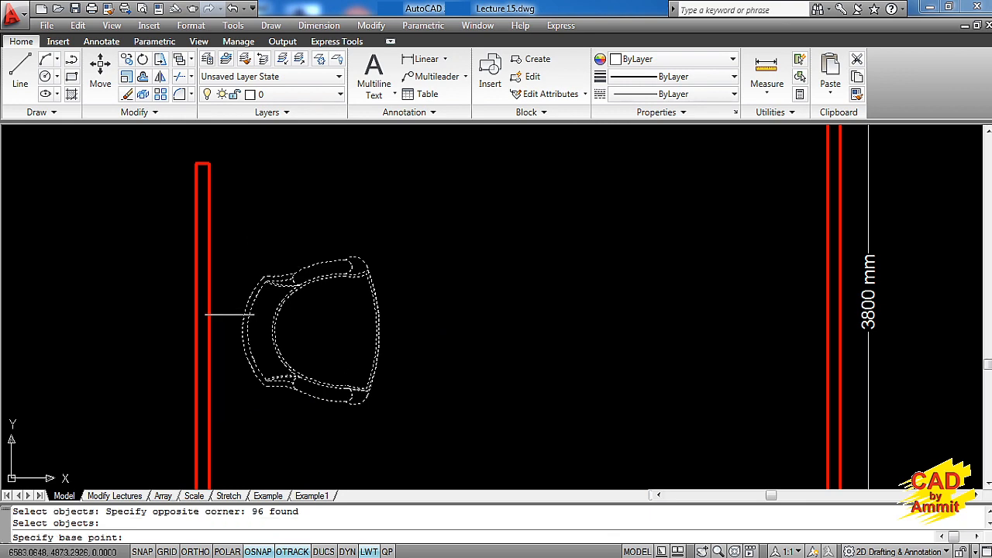
{"action": "left_click", "coordinate": [242, 330]}
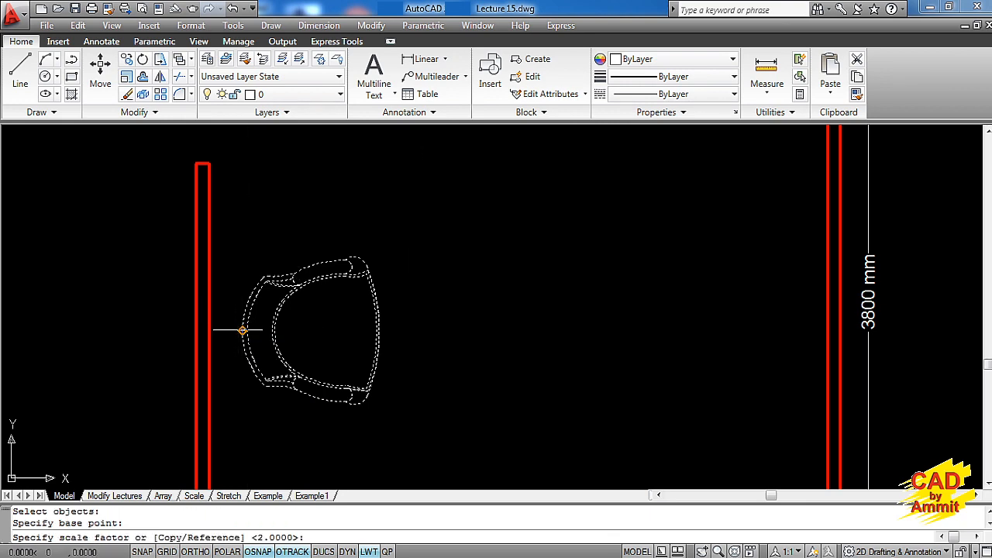
{"action": "type", "text": ".5"}
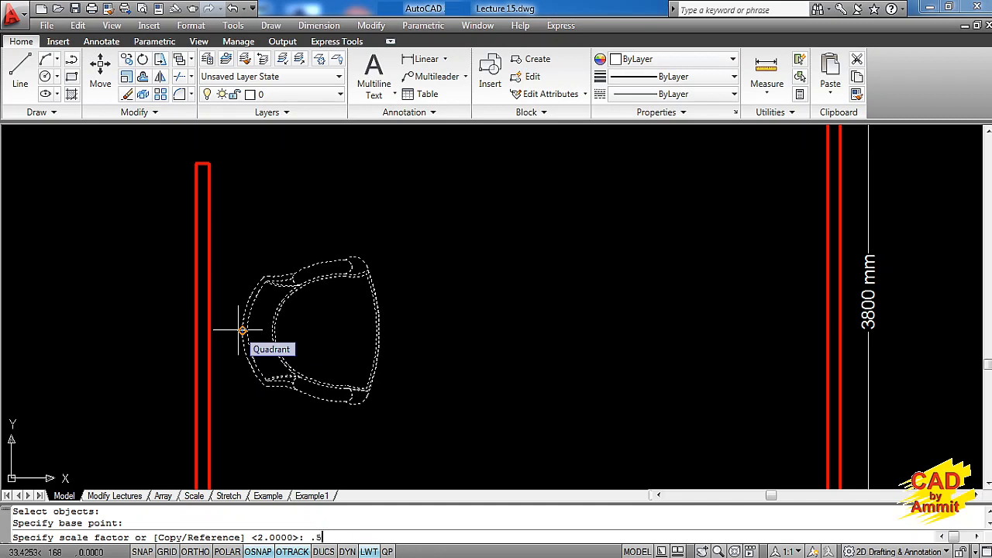
{"action": "key", "text": "Return"}
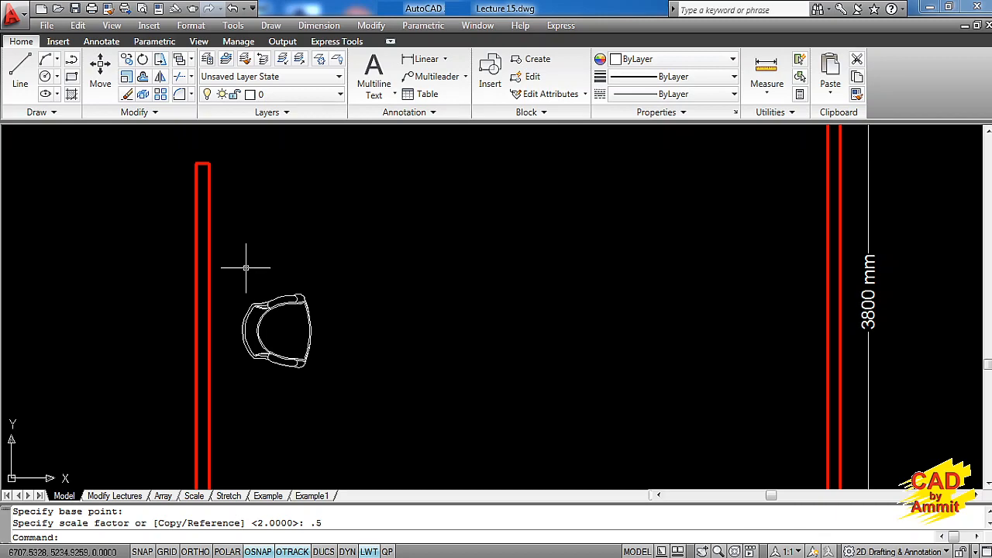
{"action": "type", "text": "P"}
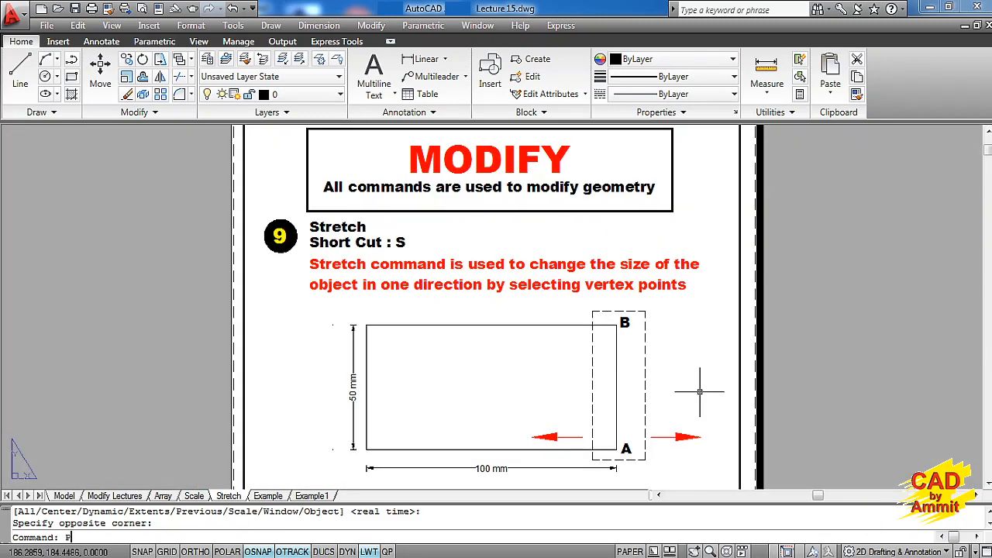
{"action": "key", "text": "BackSpace"}
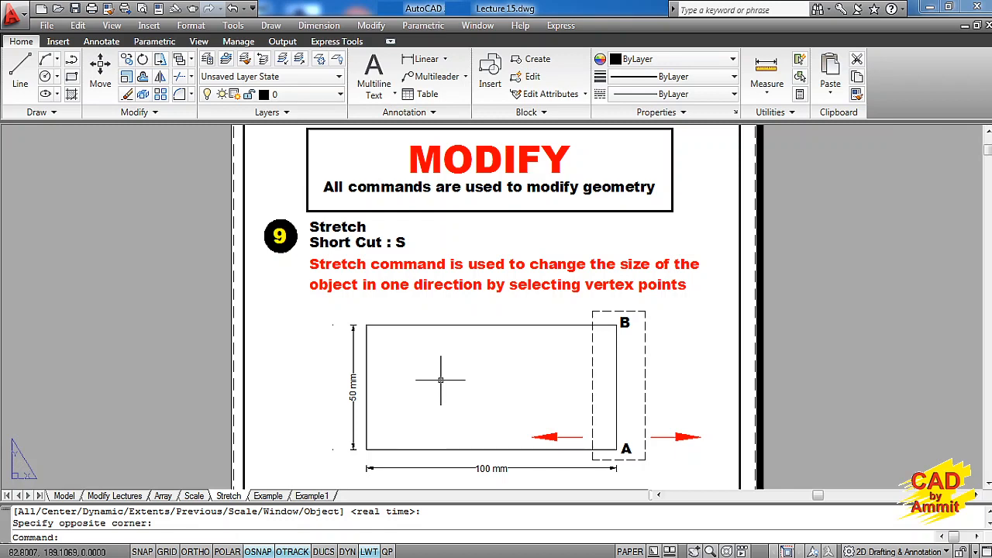
{"action": "middle_click_drag", "start_coordinate": [440, 379], "coordinate": [413, 340]}
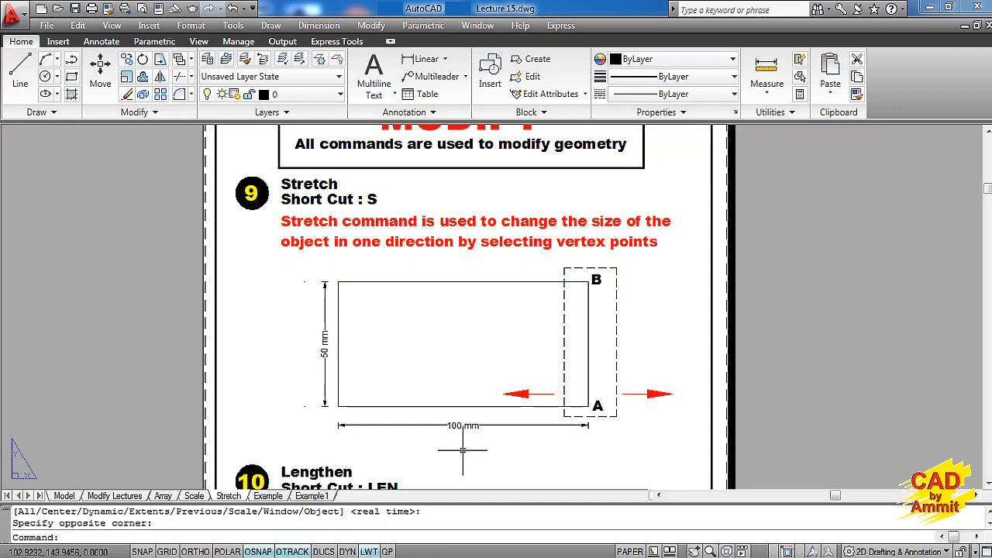
{"action": "type", "text": "F"}
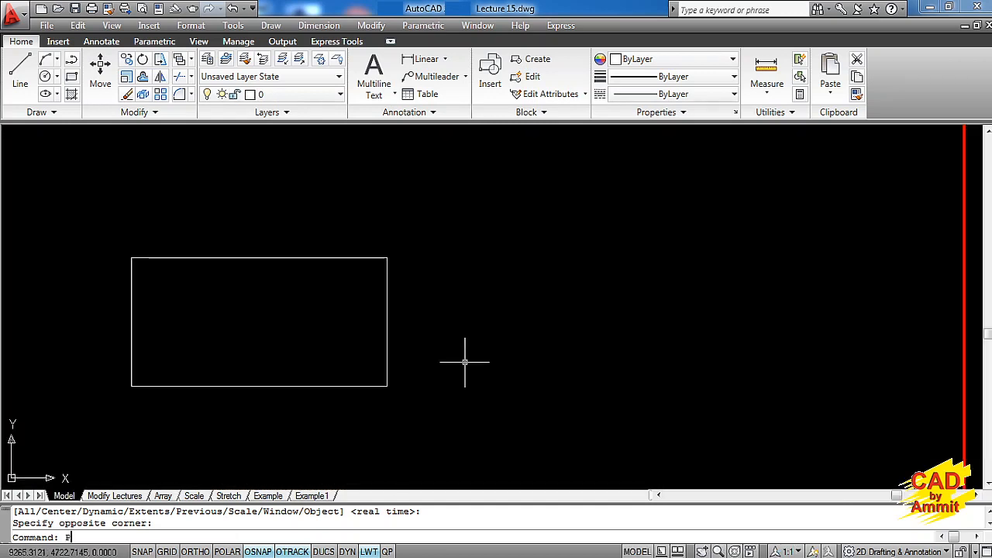
{"action": "key", "text": "BackSpace"}
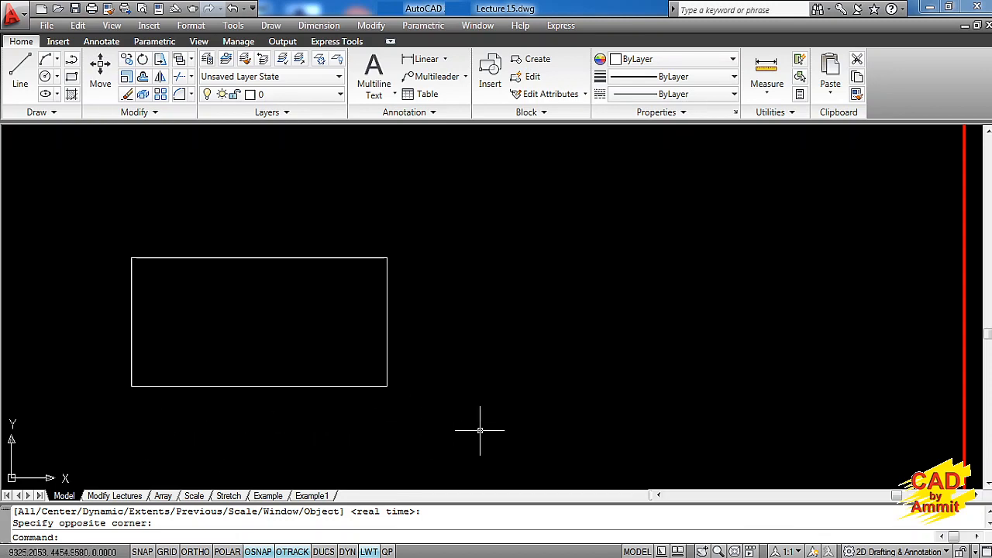
{"action": "type", "text": "s"}
{"action": "key", "text": "Return"}
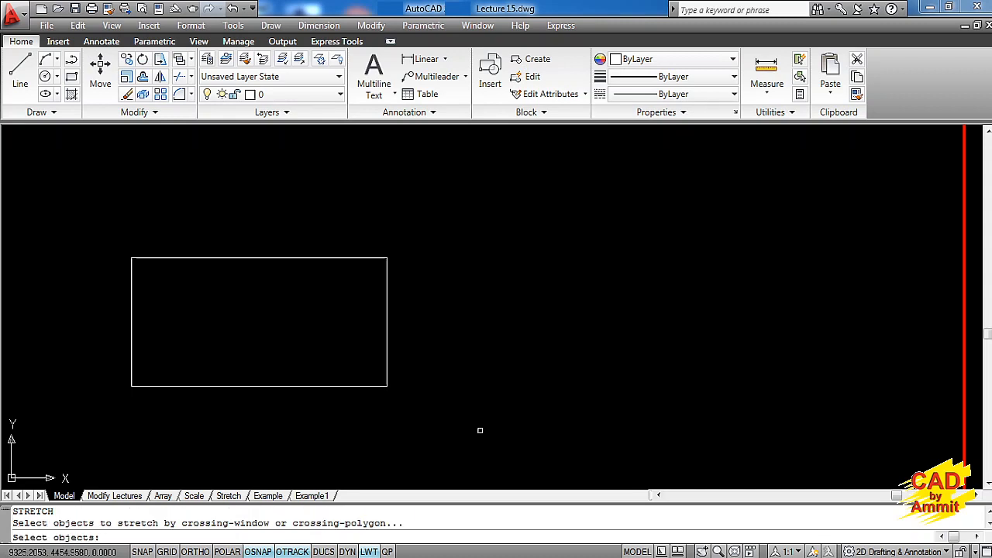
{"action": "left_click", "coordinate": [477, 439]}
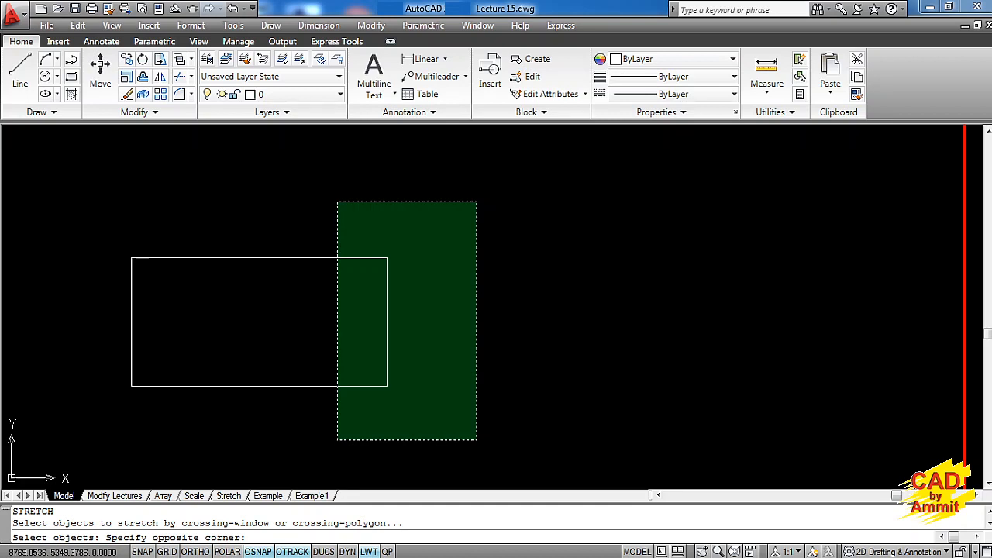
{"action": "left_click", "coordinate": [337, 201]}
{"action": "key", "text": "Return"}
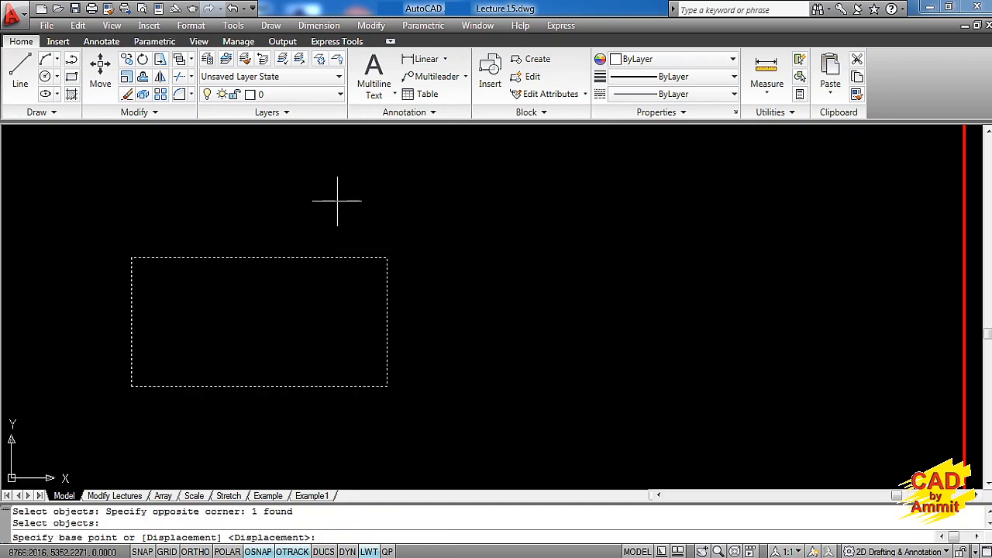
{"action": "left_click", "coordinate": [387, 385]}
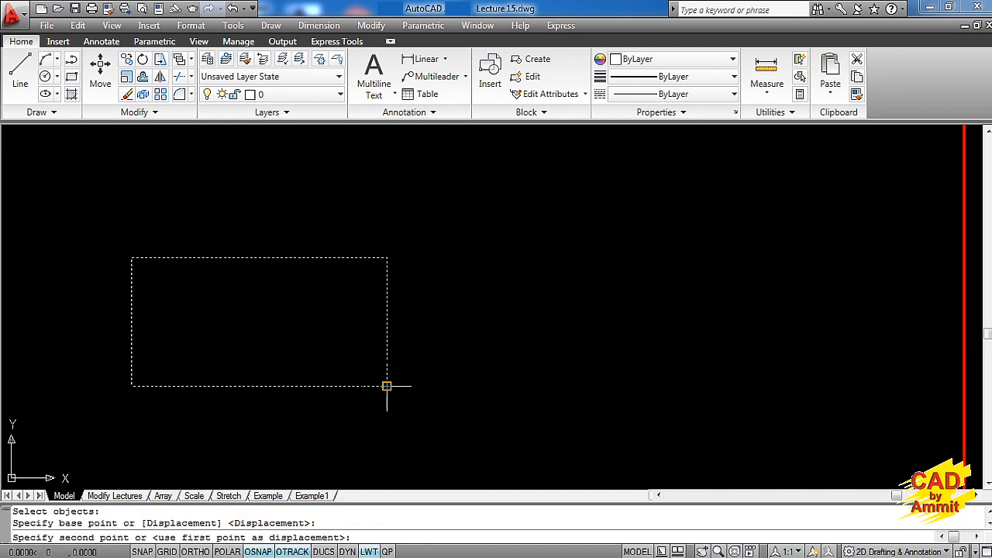
{"action": "type", "text": "@5"}
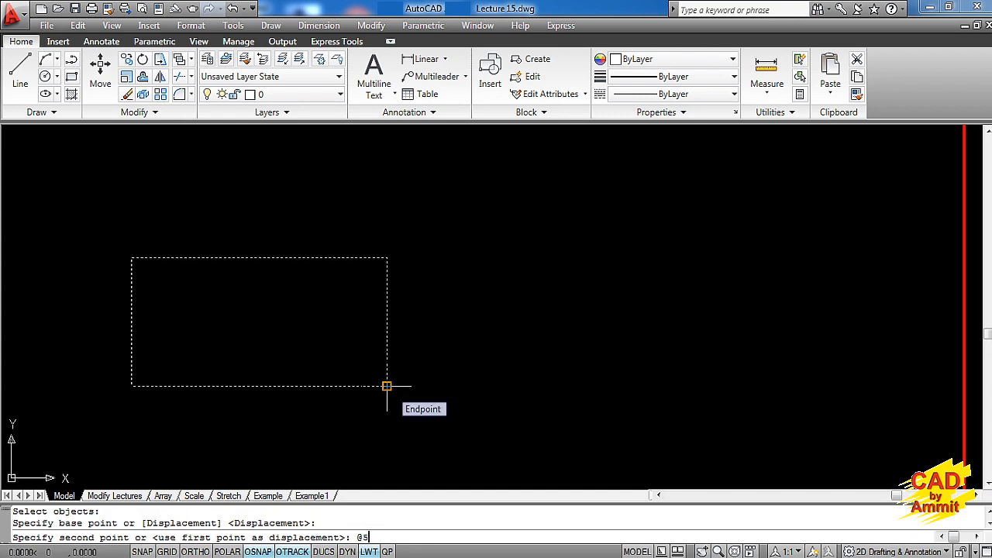
{"action": "type", "text": "00,0"}
{"action": "key", "text": "Return"}
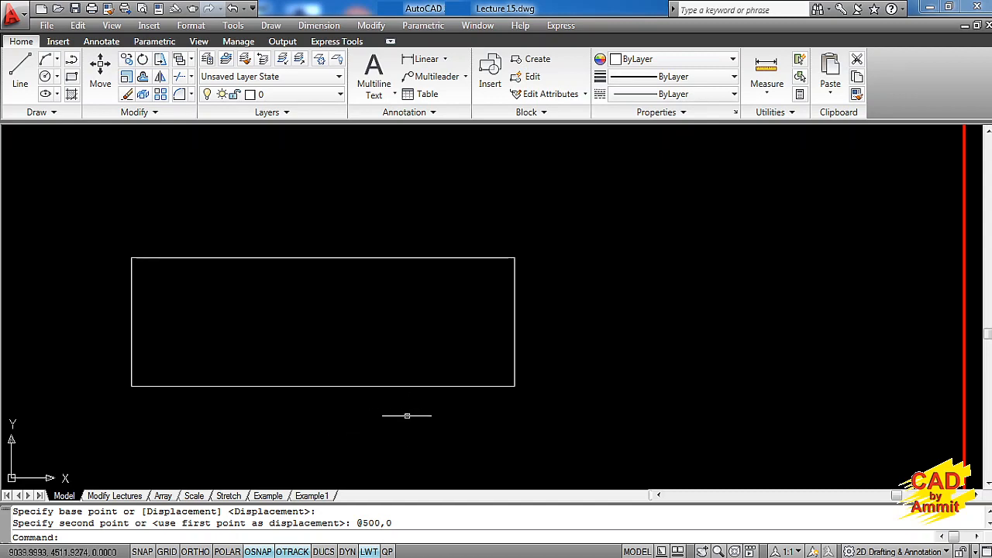
Stretch only the rectangle's lower-right vertex by @-500,0, using that corner as the base point
{"action": "type", "text": "s"}
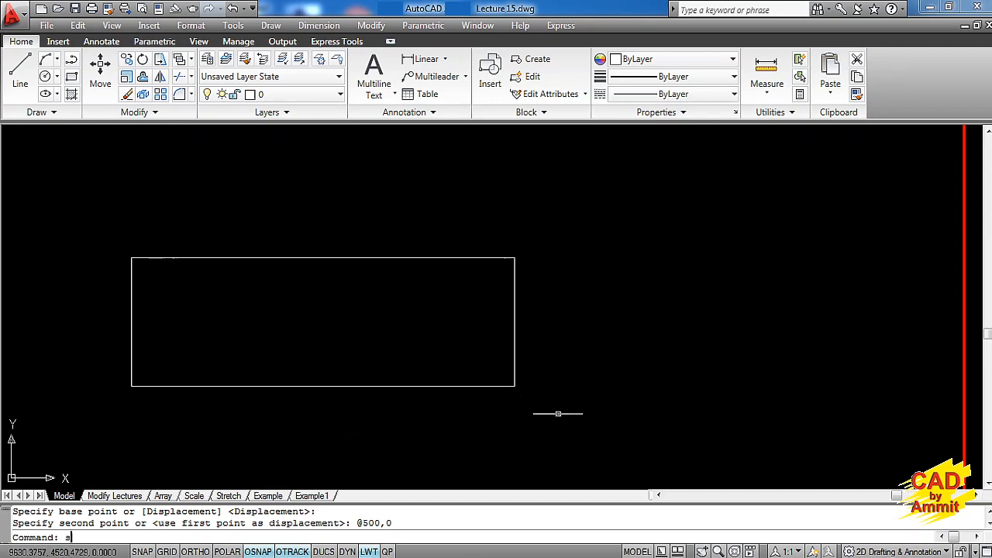
{"action": "key", "text": "Return"}
{"action": "left_click", "coordinate": [550, 433]}
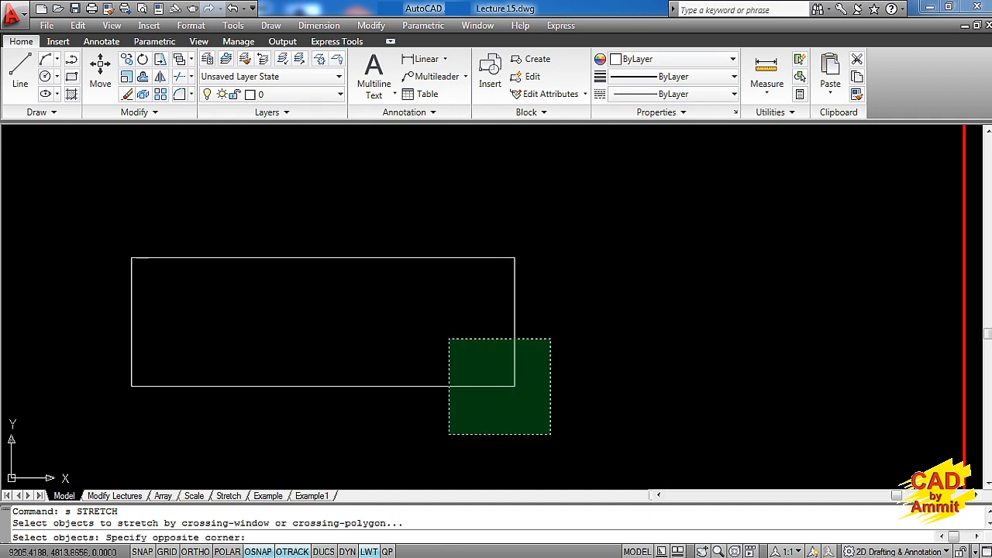
{"action": "left_click", "coordinate": [448, 338]}
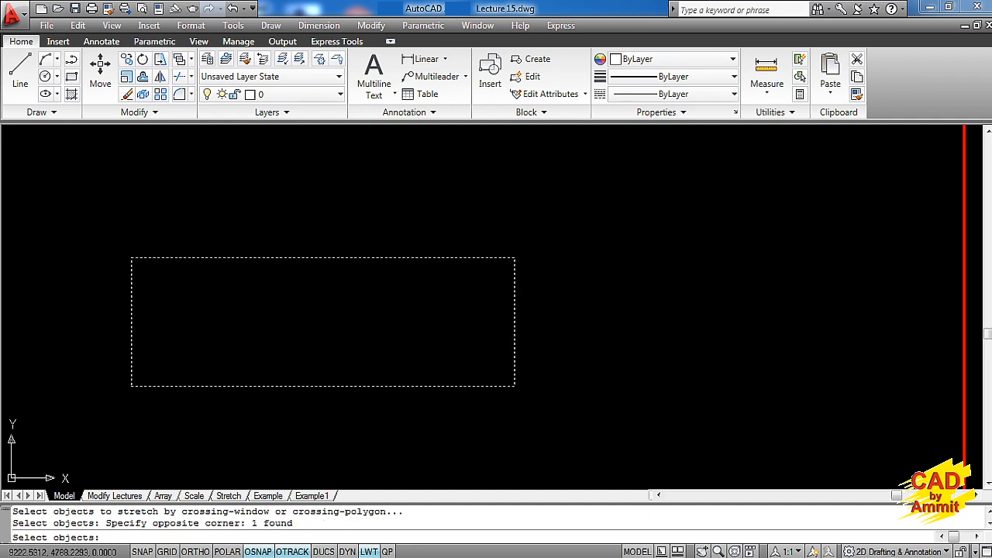
{"action": "key", "text": "Return"}
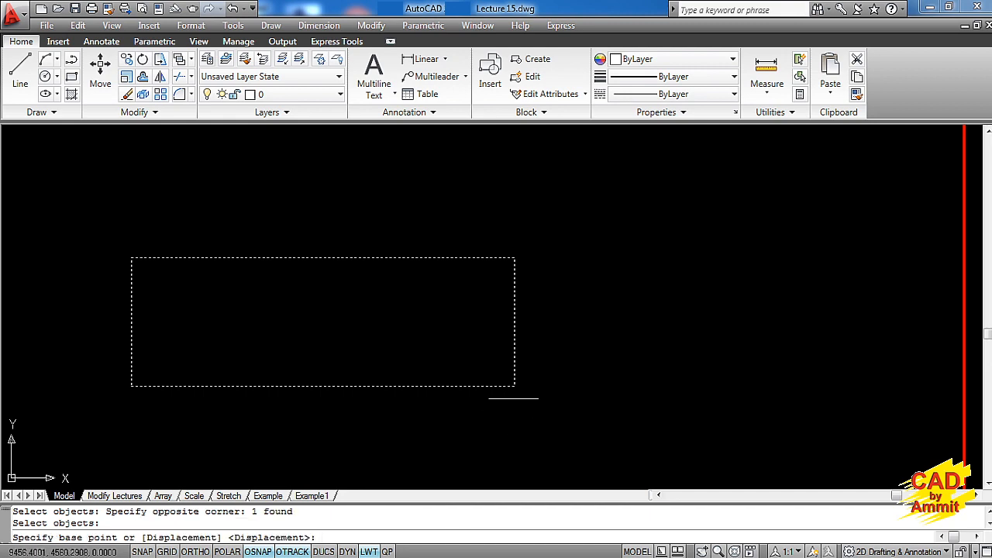
{"action": "left_click", "coordinate": [515, 385]}
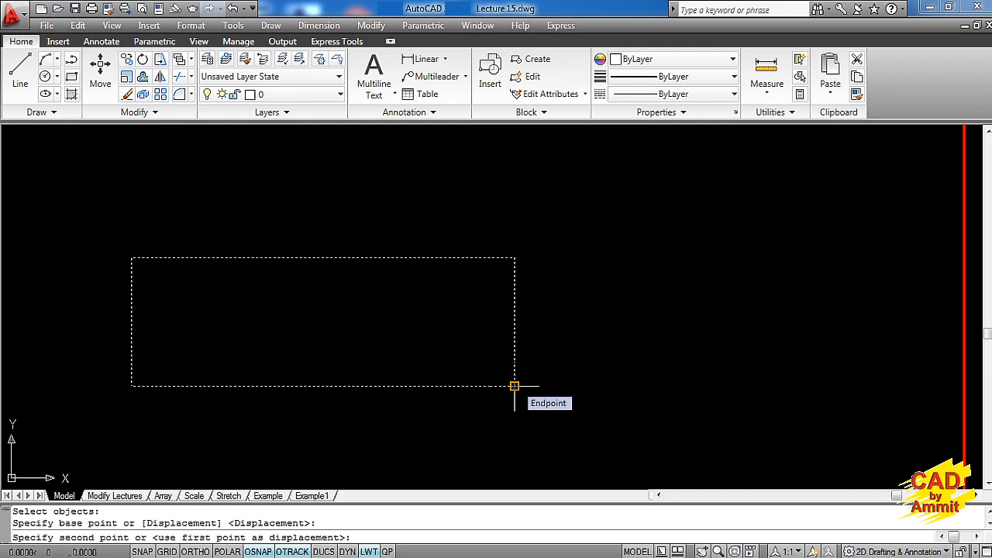
{"action": "type", "text": "@-500,0"}
{"action": "key", "text": "Return"}
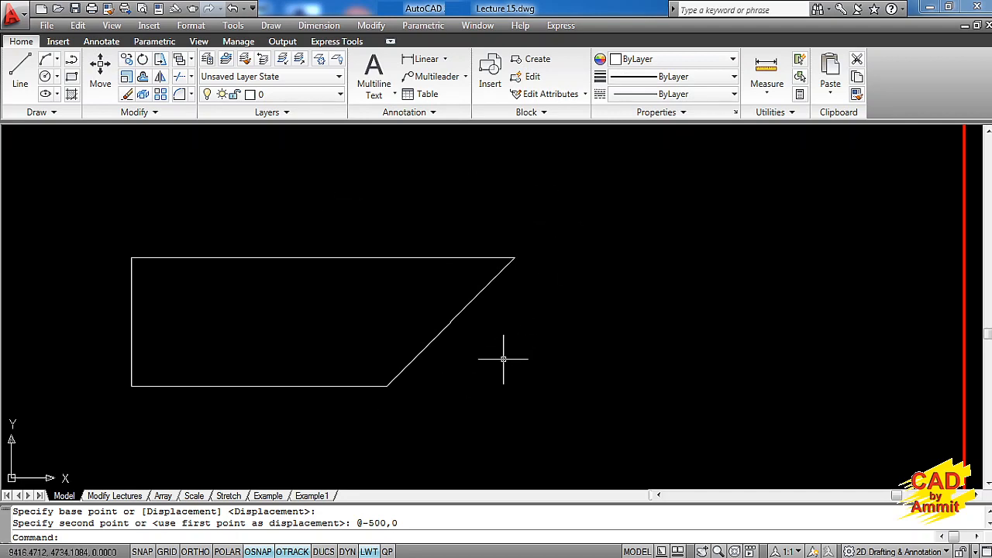
Draw a separate slanted line about 926 units long to the right of the stretched rectangle, descending to the right
{"action": "type", "text": "l"}
{"action": "key", "text": "Return"}
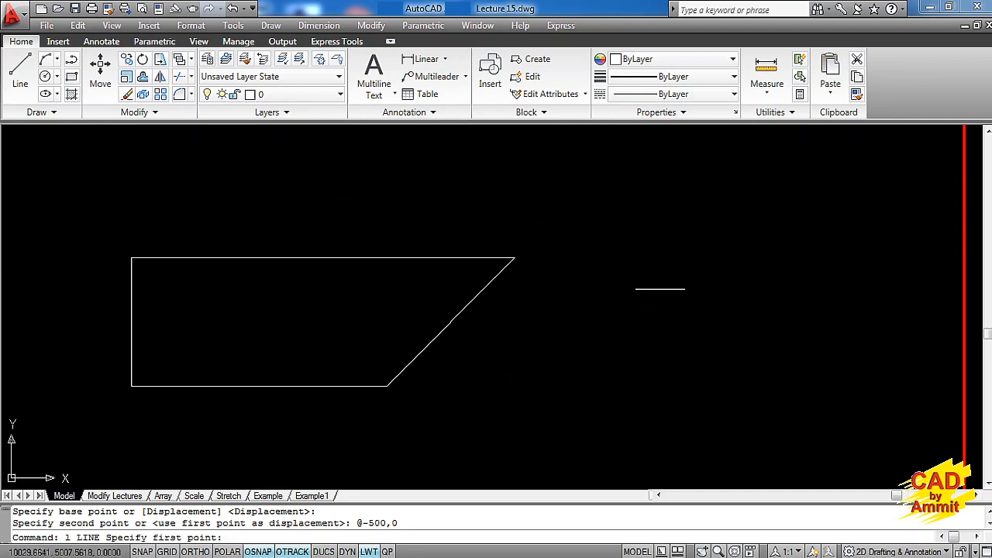
{"action": "left_click", "coordinate": [619, 200]}
{"action": "left_click", "coordinate": [749, 398]}
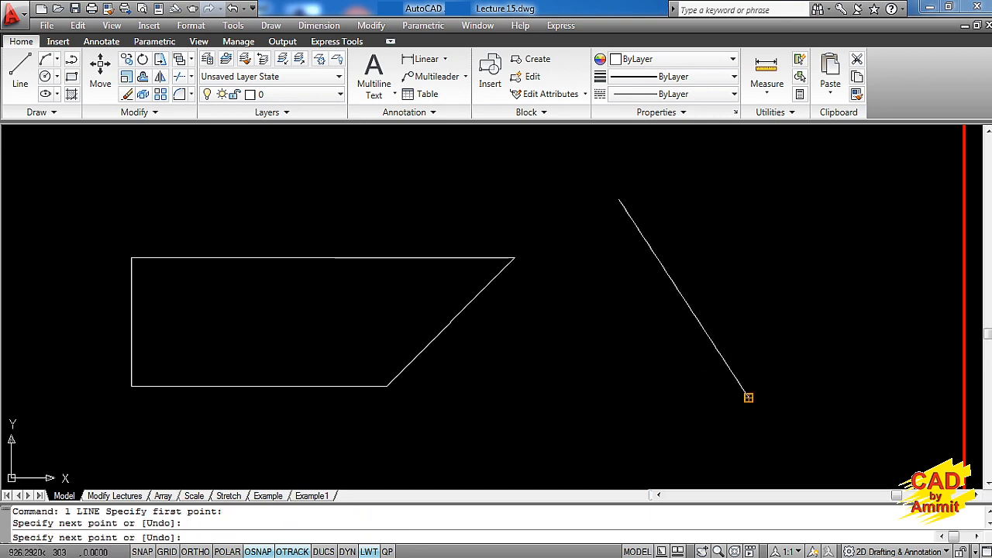
{"action": "right_click", "coordinate": [750, 398]}
{"action": "left_click", "coordinate": [786, 241]}
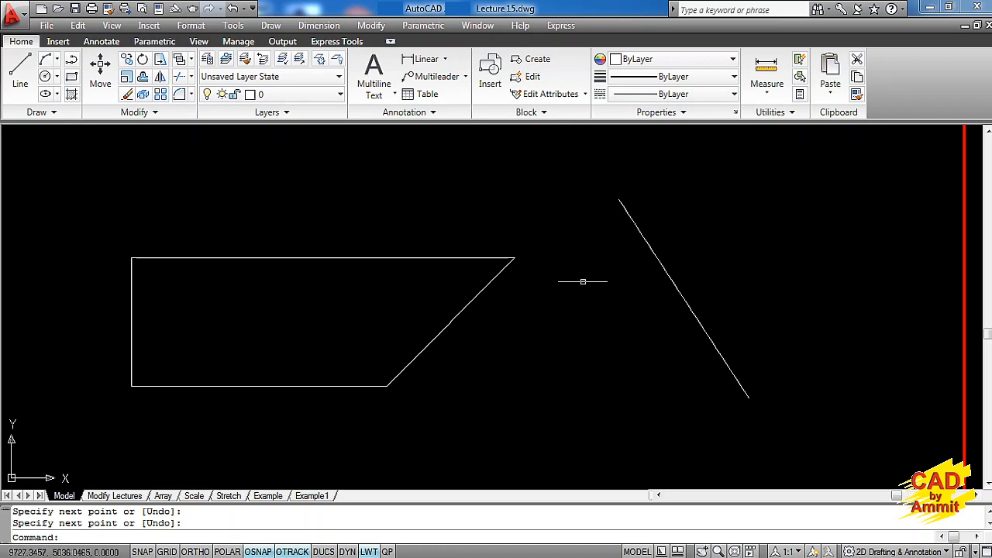
Stretch only the shape's upper-right vertex from that corner to the upper endpoint of the slanted line
{"action": "key", "text": "Return"}
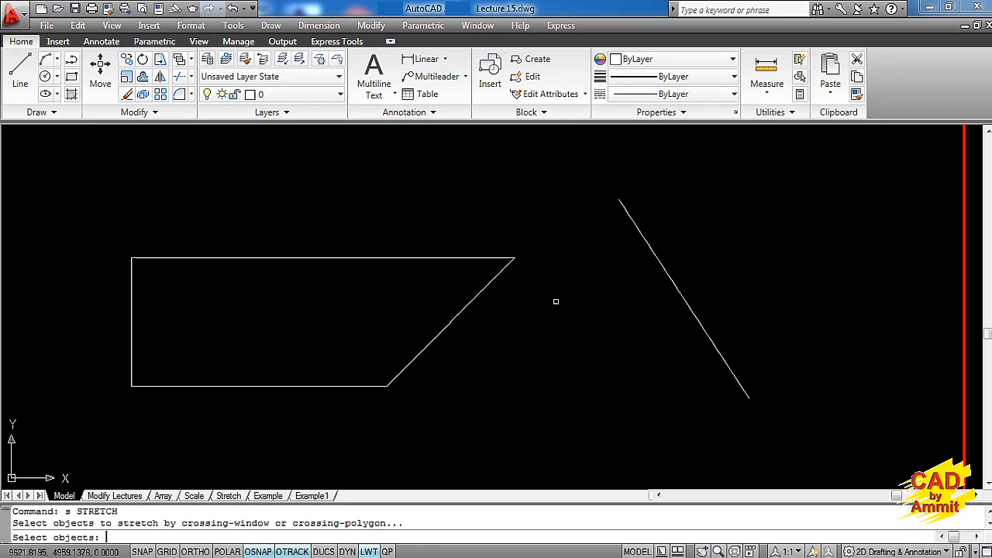
{"action": "left_click", "coordinate": [556, 302]}
{"action": "left_click", "coordinate": [486, 232]}
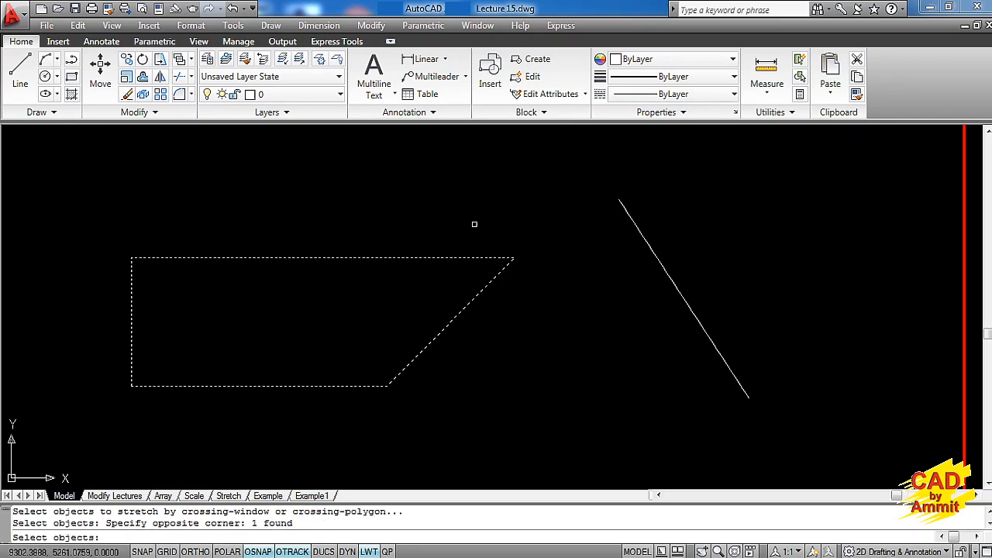
{"action": "key", "text": "Return"}
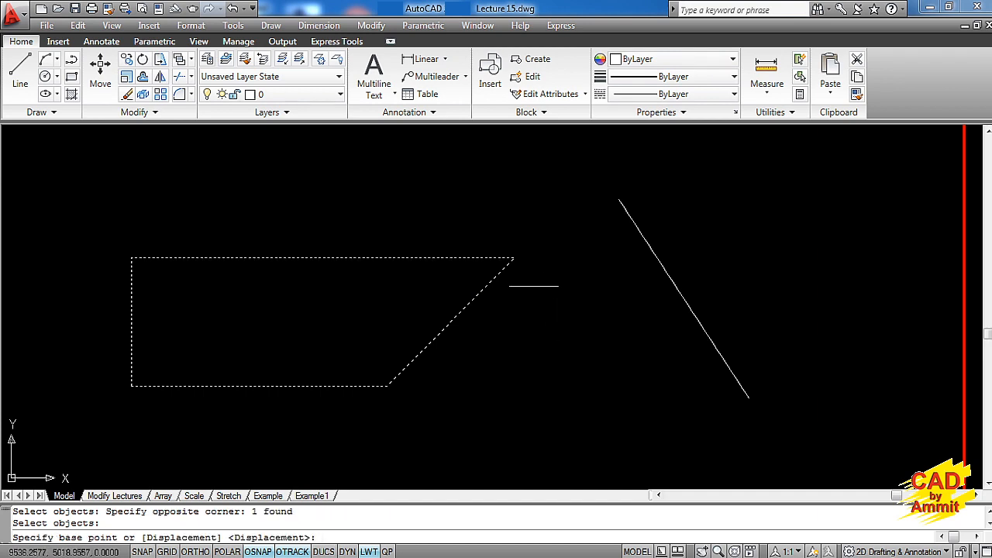
{"action": "left_click", "coordinate": [515, 257]}
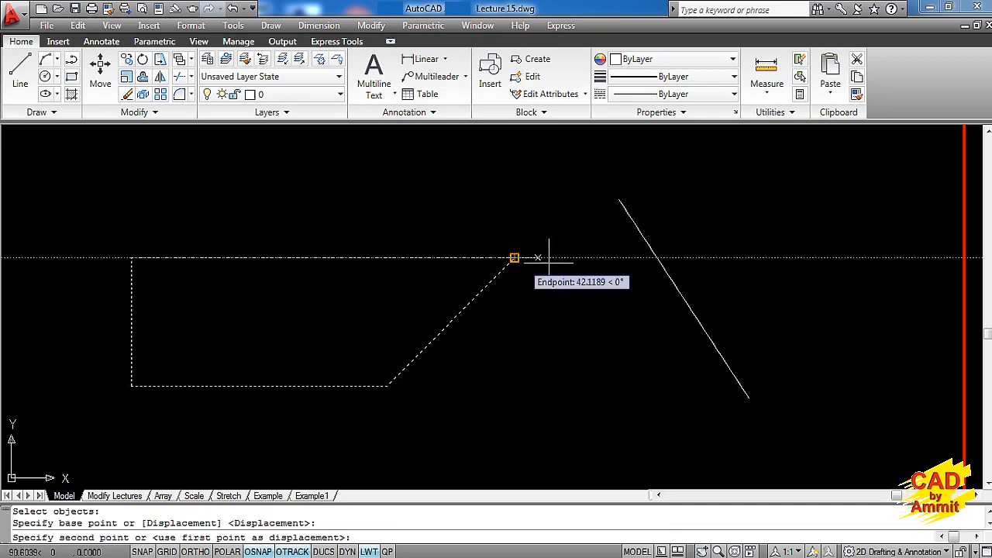
{"action": "left_click", "coordinate": [619, 200]}
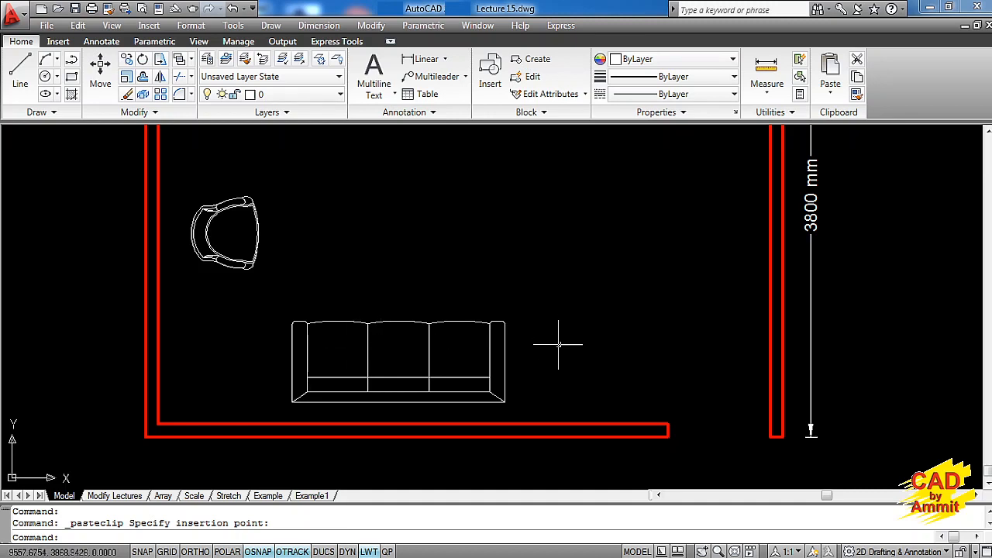
{"action": "key", "text": "Return"}
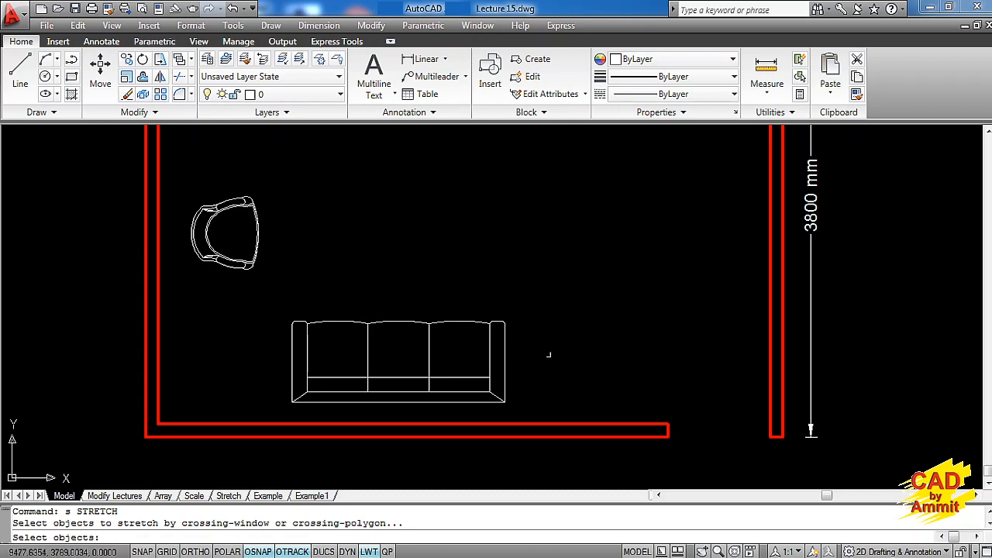
{"action": "left_click", "coordinate": [526, 410]}
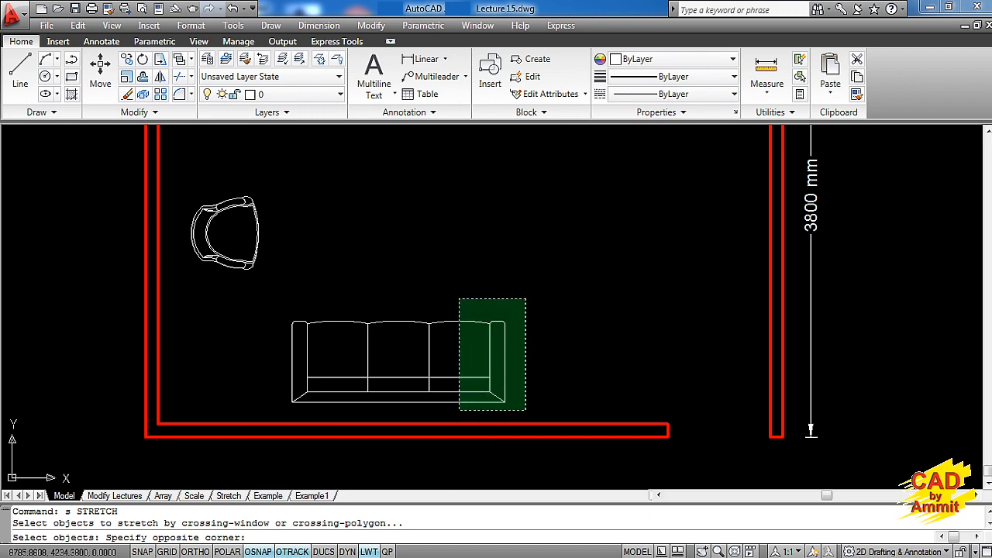
{"action": "left_click", "coordinate": [462, 298]}
{"action": "key", "text": "Return"}
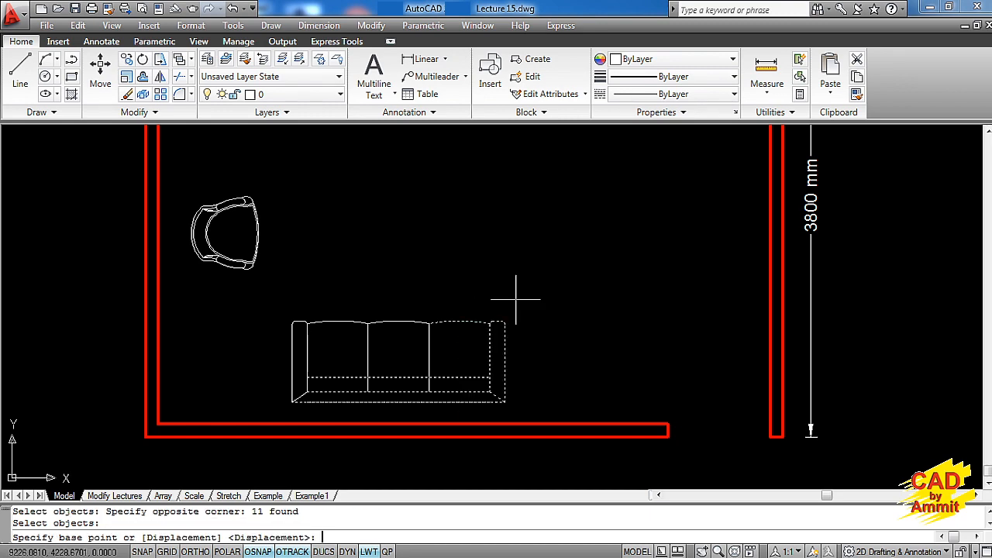
{"action": "left_click", "coordinate": [505, 403]}
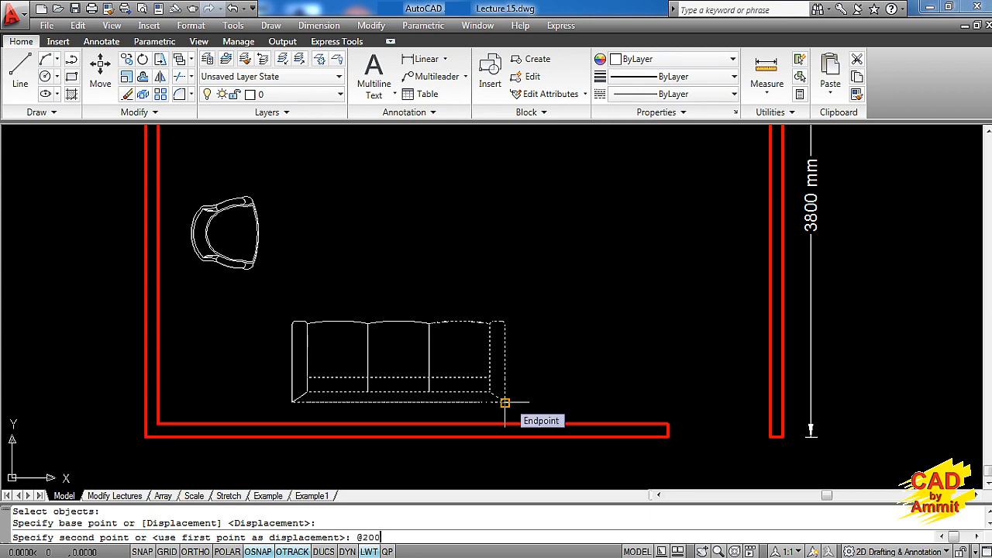
{"action": "key", "text": "Return"}
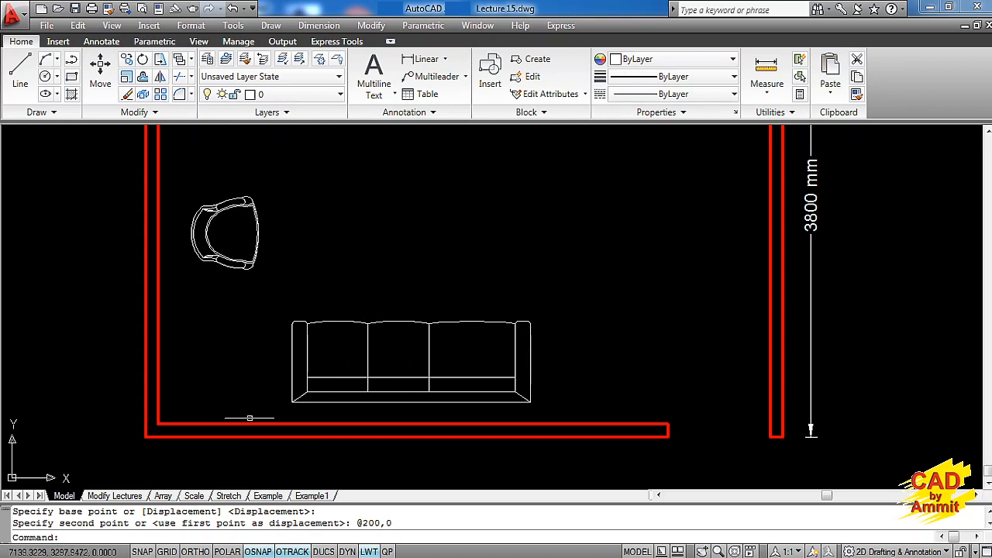
Stretch the left end of the three-seat sofa, including its armrest, by @-200,0 from its lower-left corner
{"action": "type", "text": "s"}
{"action": "key", "text": "Return"}
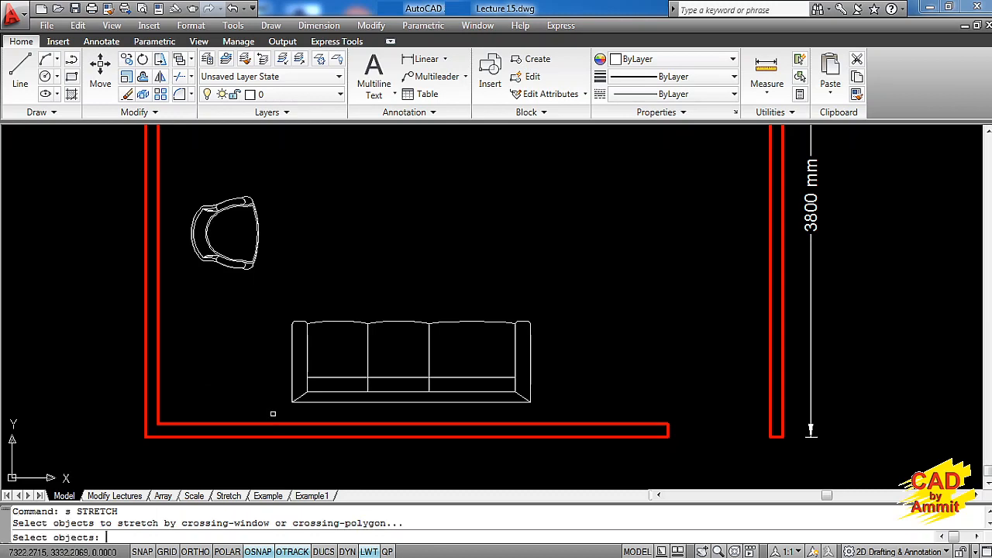
{"action": "left_click", "coordinate": [319, 413]}
{"action": "left_click", "coordinate": [250, 310]}
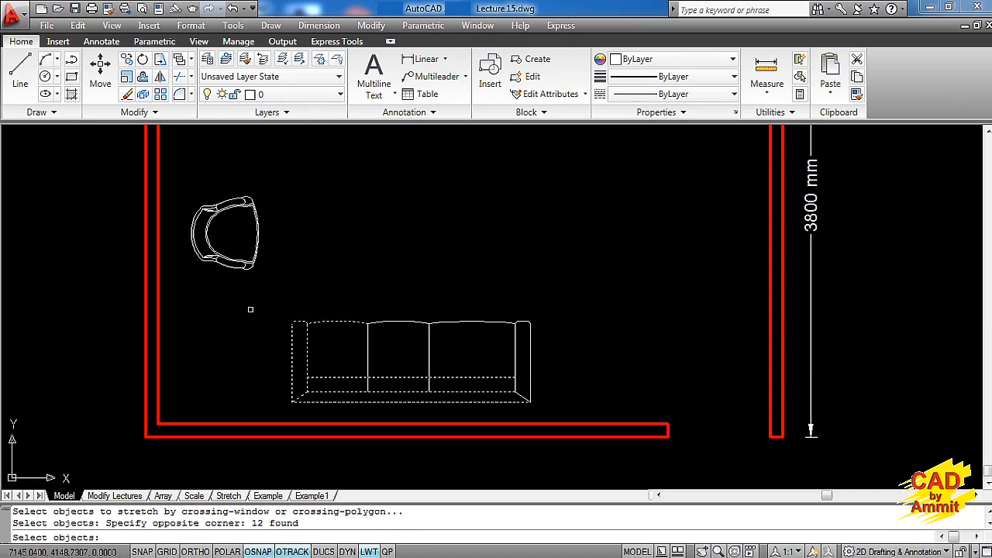
{"action": "key", "text": "Return"}
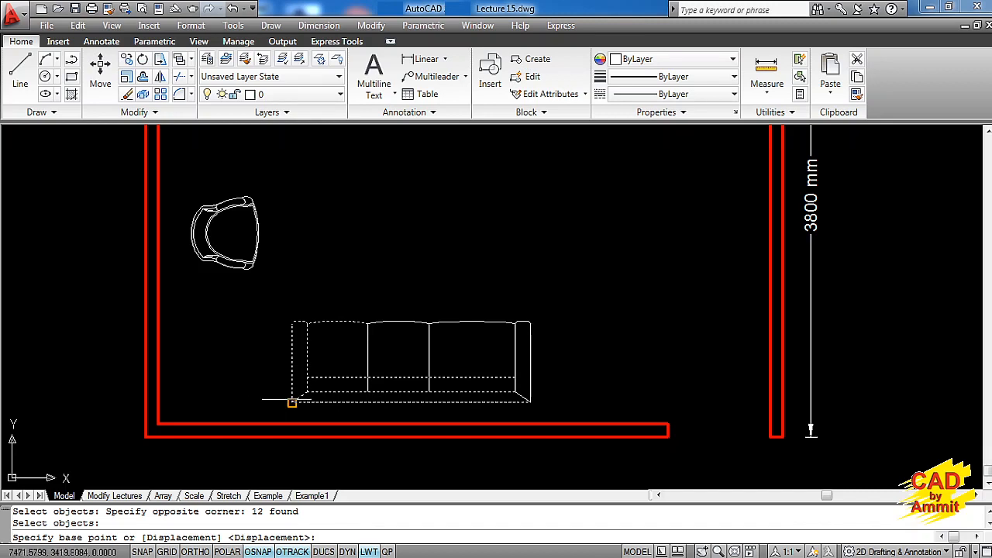
{"action": "left_click", "coordinate": [292, 403]}
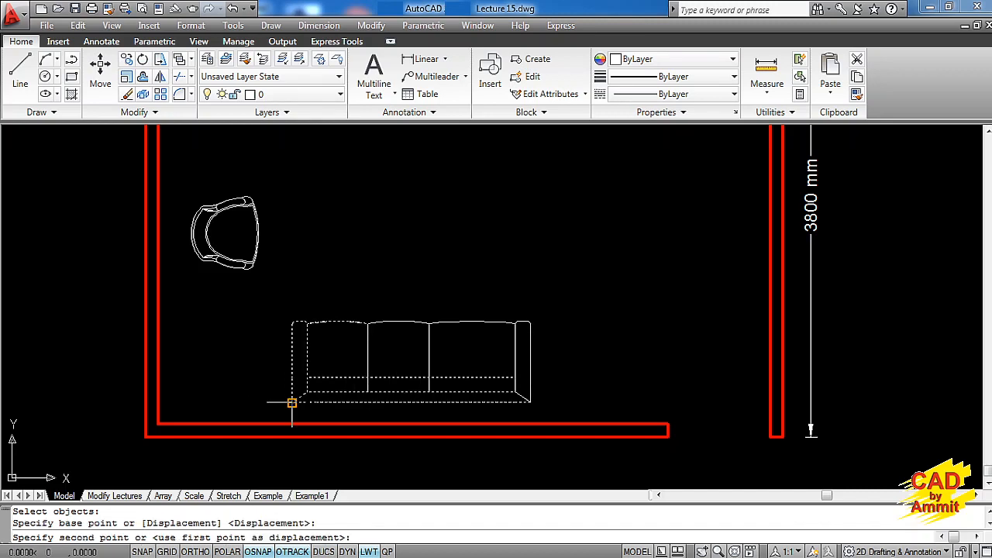
{"action": "type", "text": "@-"}
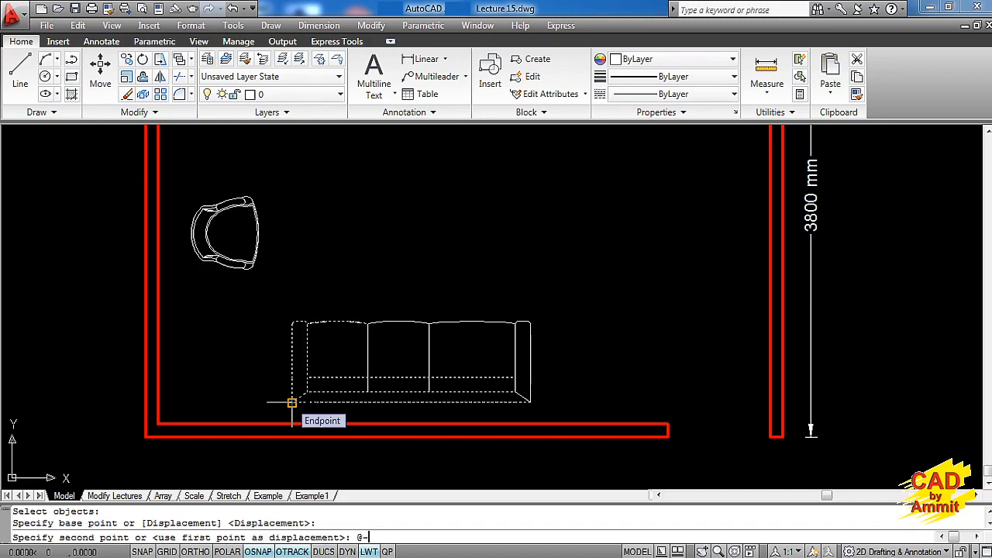
{"action": "type", "text": "200,0"}
{"action": "key", "text": "Return"}
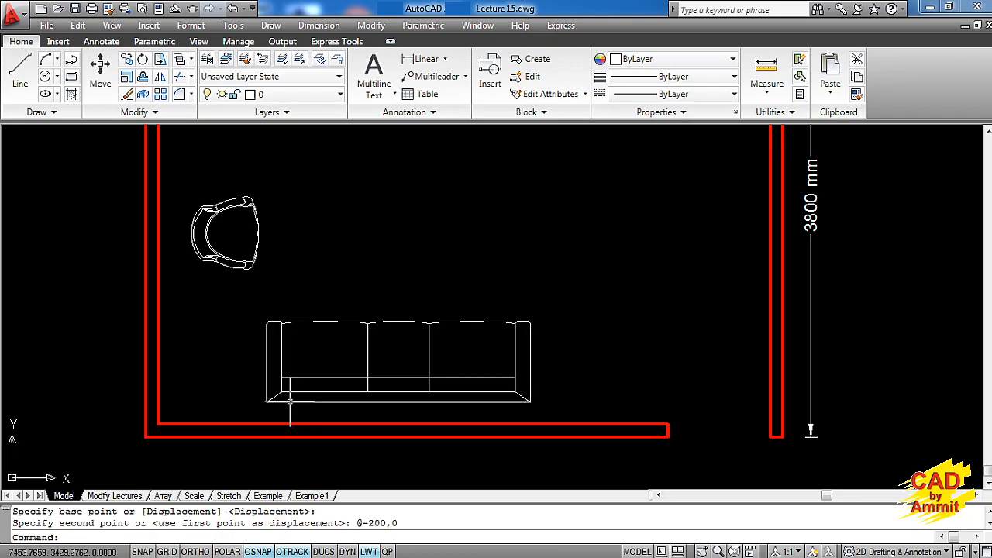